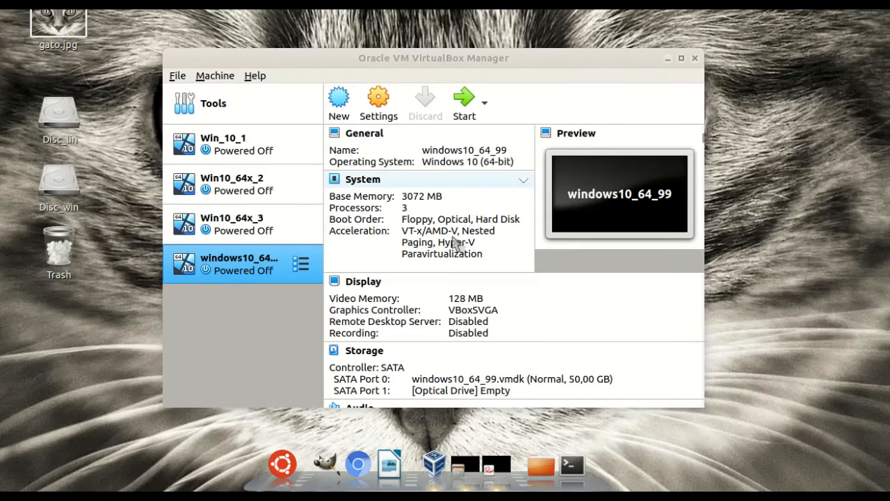
- Locate and select the Windows 10 Pro ISO file in its folder
{"action": "left_click", "coordinate": [524, 55]}
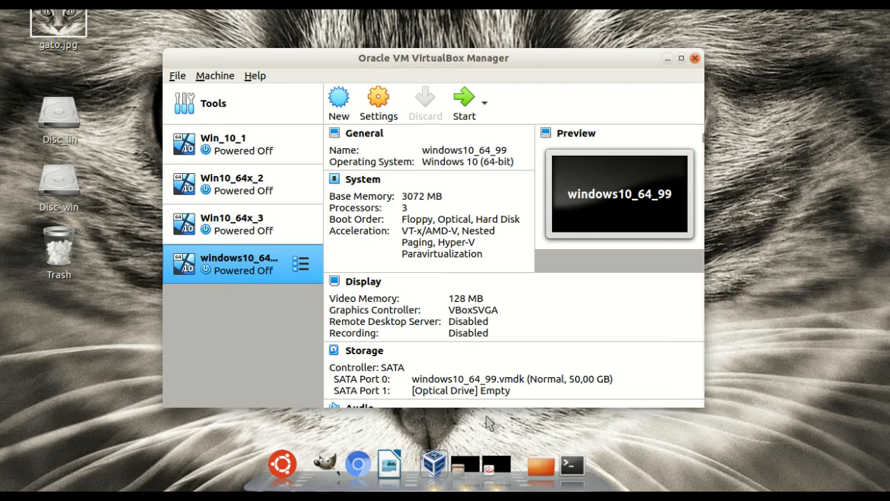
{"action": "left_click", "coordinate": [465, 464]}
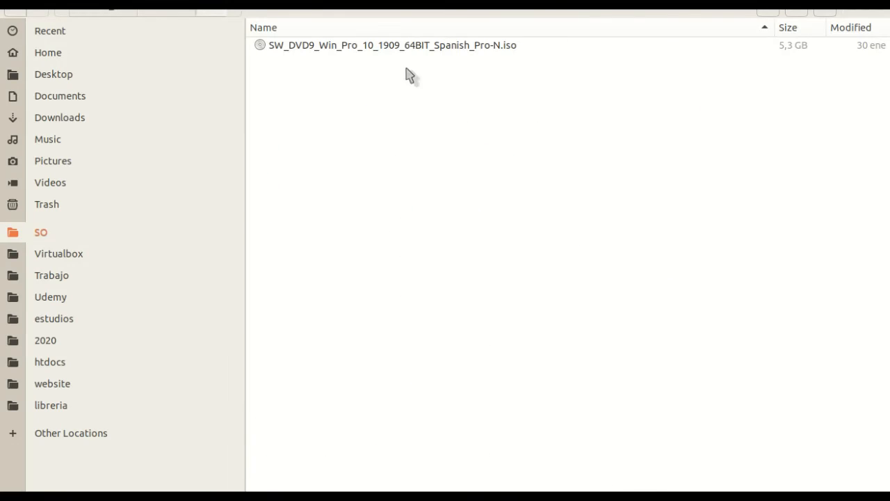
{"action": "left_click", "coordinate": [382, 48]}
{"action": "left_click", "coordinate": [432, 106]}
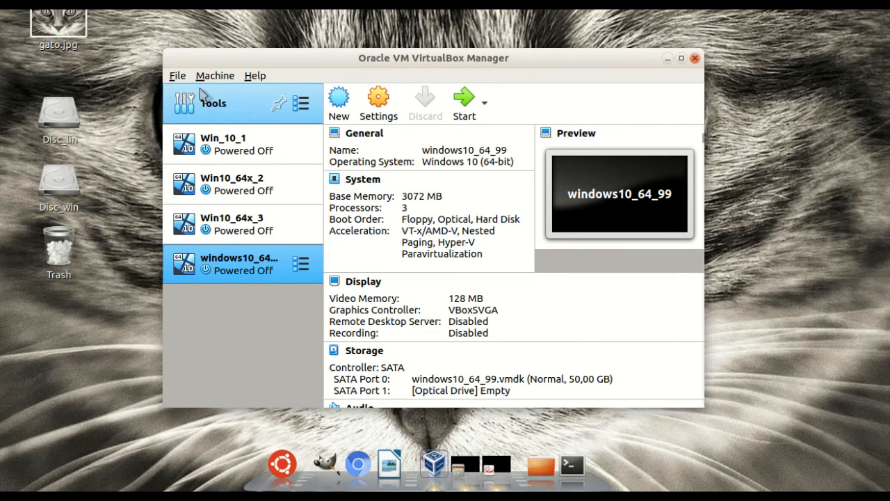
- Create a new machine windows_10_64_97, type Microsoft Windows, version Windows 10 (64-bit)
{"action": "left_click", "coordinate": [179, 78]}
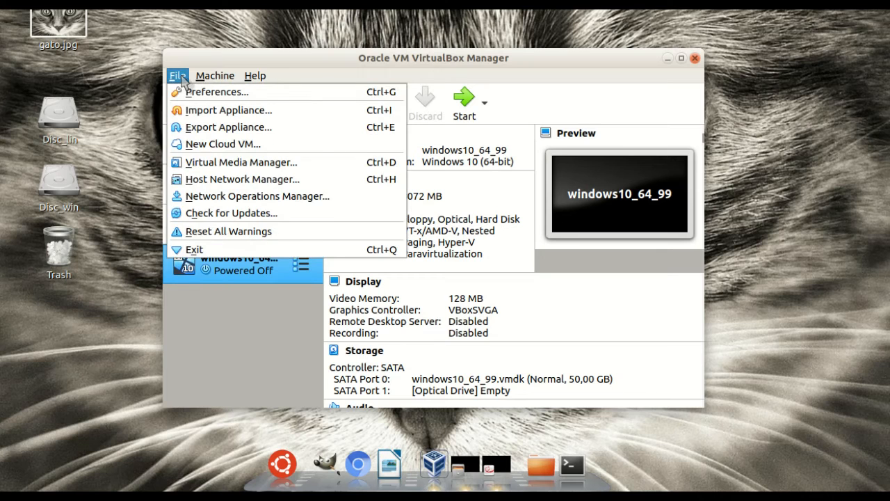
{"action": "mouse_move", "coordinate": [202, 78]}
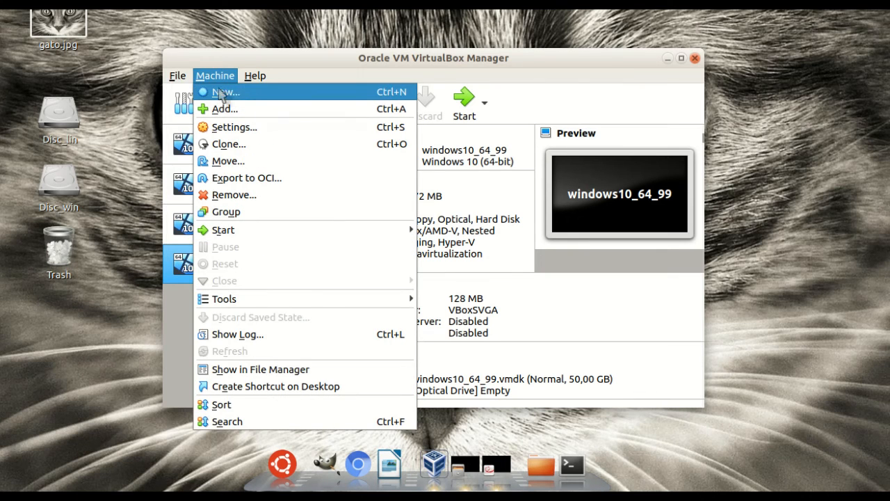
{"action": "left_click", "coordinate": [244, 92]}
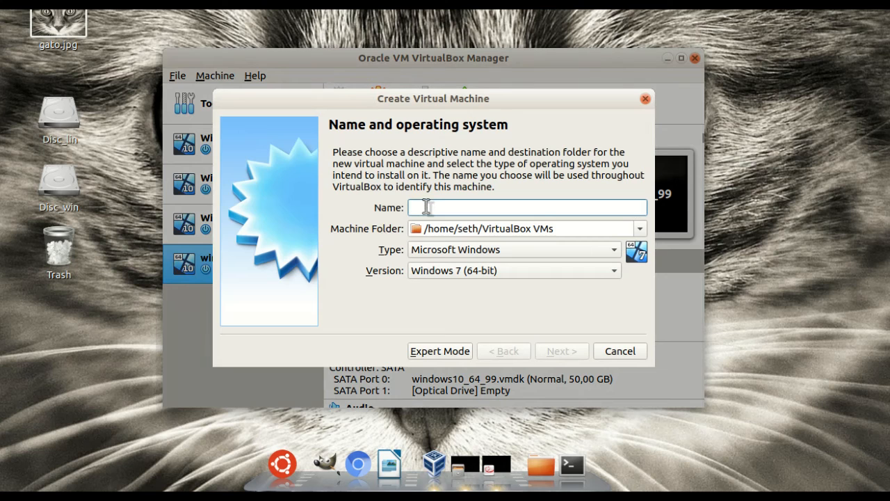
{"action": "type", "text": "windows"}
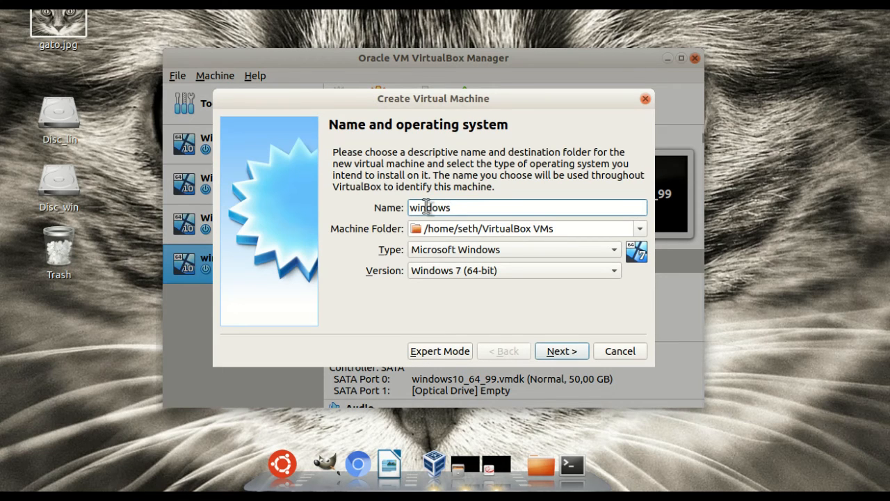
{"action": "type", "text": "_10_6"}
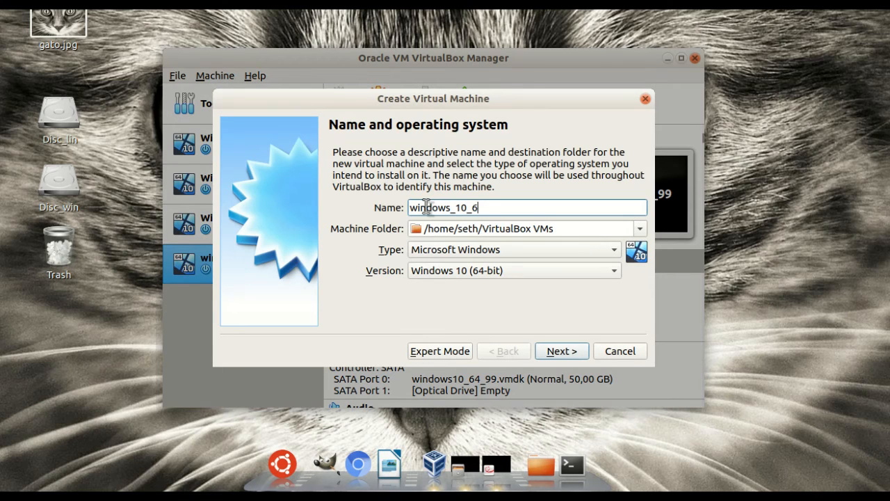
{"action": "type", "text": "4_97"}
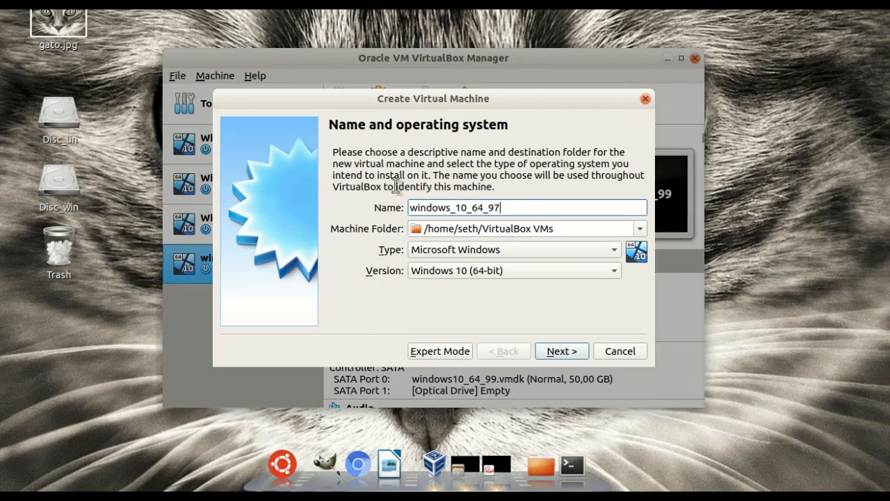
{"action": "left_click", "coordinate": [442, 251]}
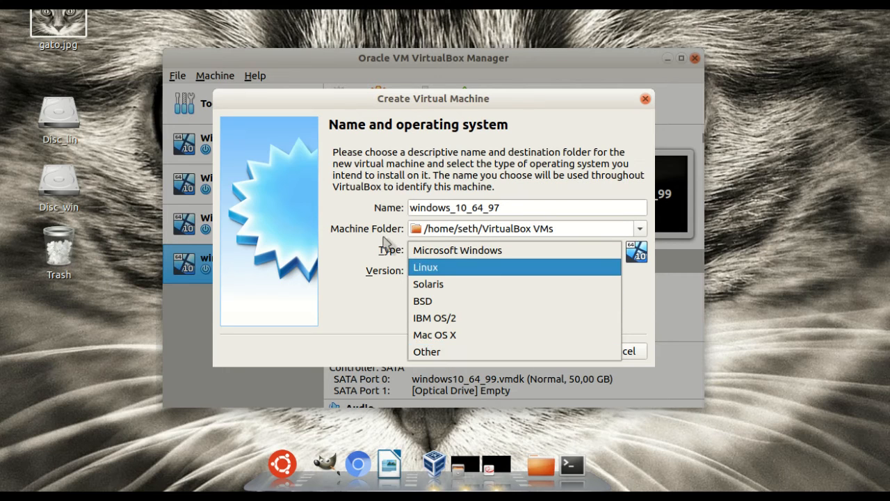
{"action": "left_click", "coordinate": [386, 245]}
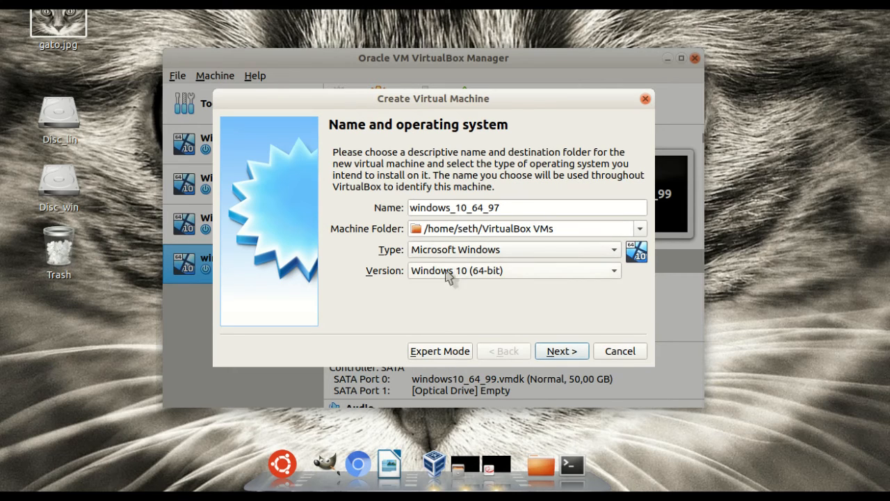
{"action": "left_click", "coordinate": [493, 275]}
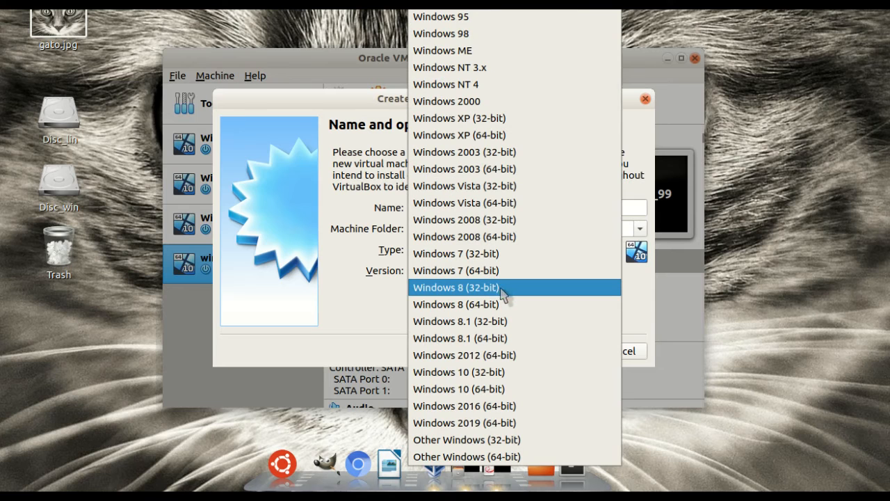
{"action": "left_click", "coordinate": [350, 287]}
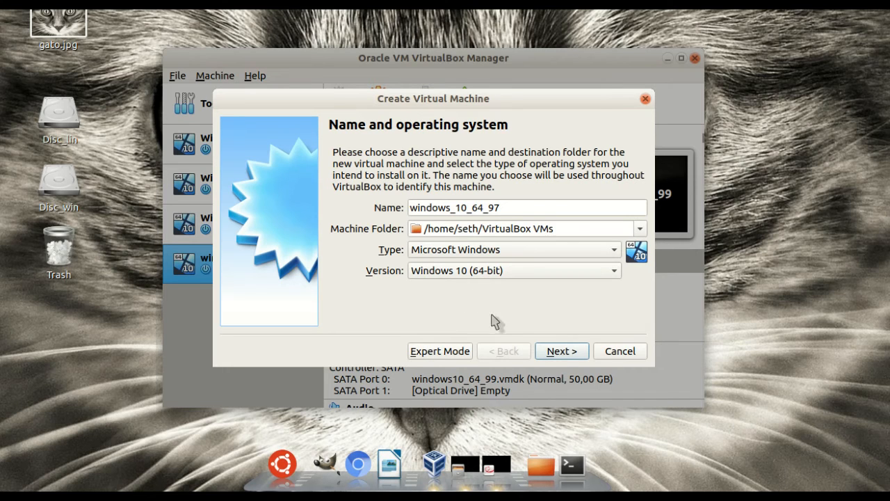
{"action": "left_click", "coordinate": [561, 351]}
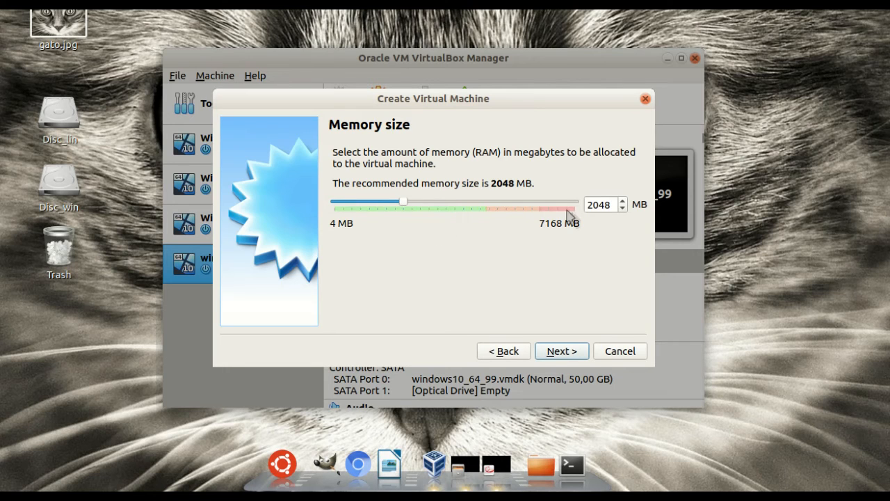
- Raise the memory to 3584 MB and choose to create a new virtual hard disk
{"action": "left_click", "coordinate": [450, 203]}
{"action": "left_click", "coordinate": [457, 204]}
{"action": "left_click", "coordinate": [461, 203]}
{"action": "left_click", "coordinate": [463, 204]}
{"action": "left_click", "coordinate": [465, 204]}
{"action": "left_click", "coordinate": [470, 206]}
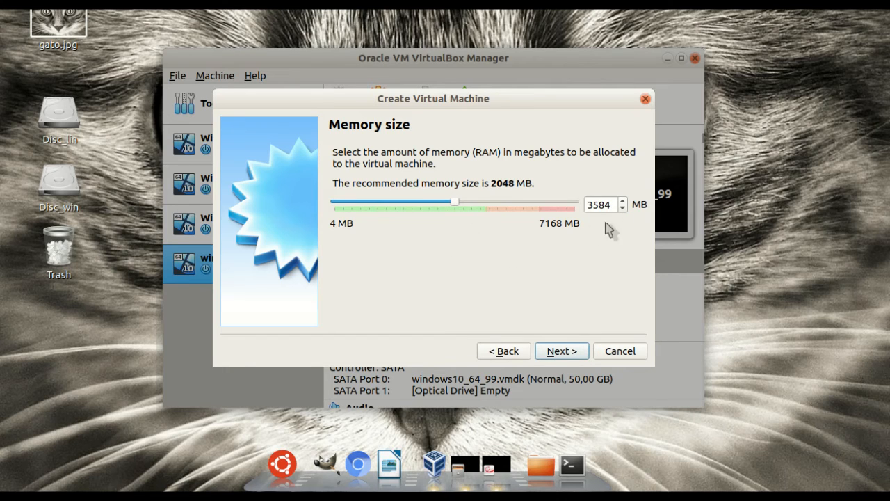
{"action": "left_click", "coordinate": [562, 351]}
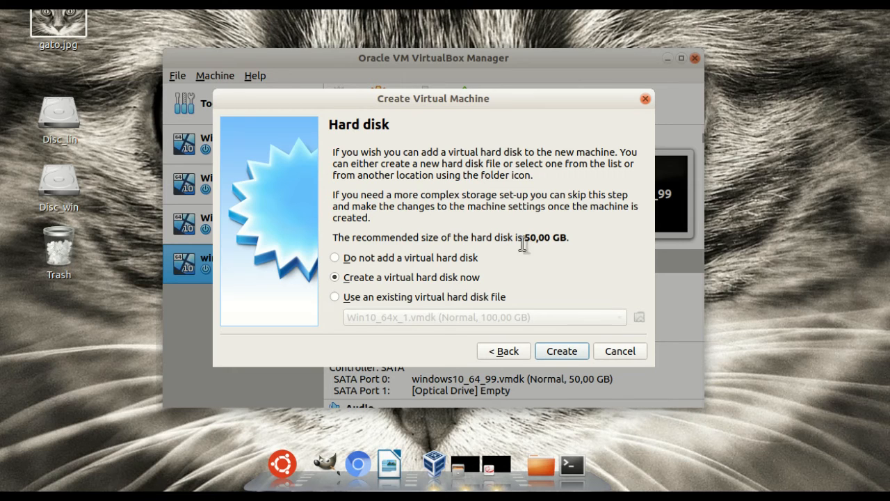
{"action": "left_click", "coordinate": [560, 351]}
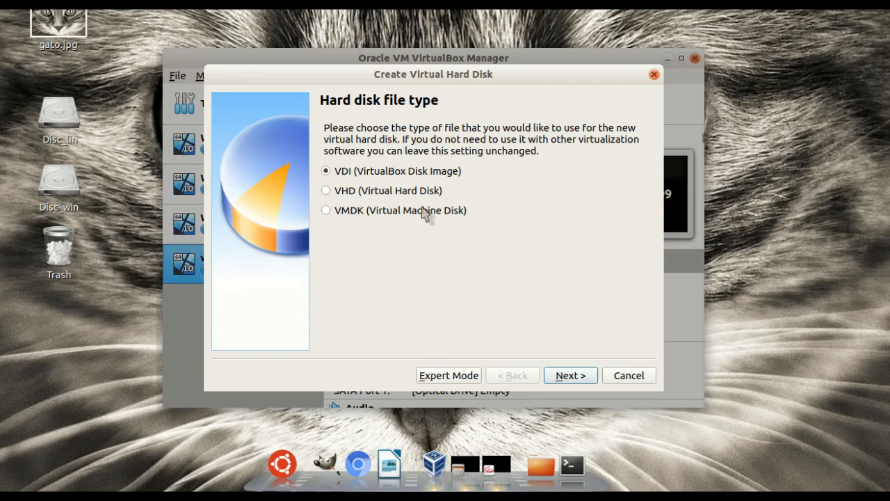
- Keep the VDI disk type and dynamically allocated storage
{"action": "left_click", "coordinate": [568, 376]}
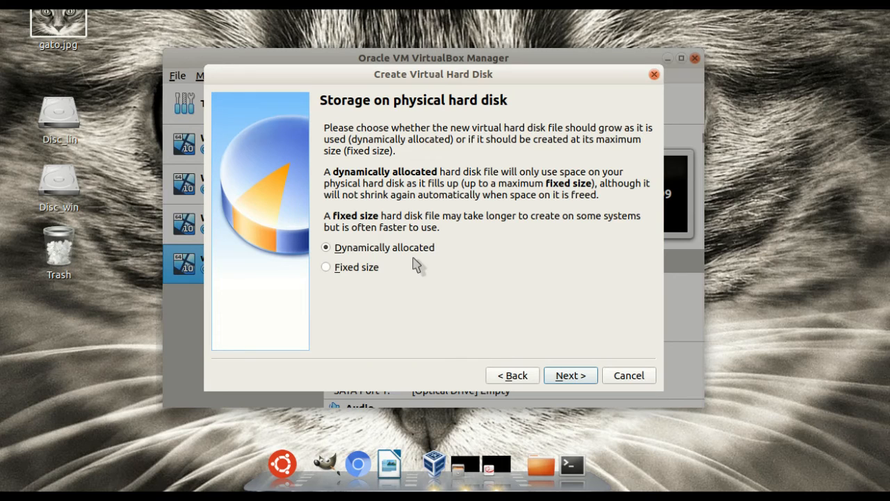
{"action": "left_click", "coordinate": [563, 381]}
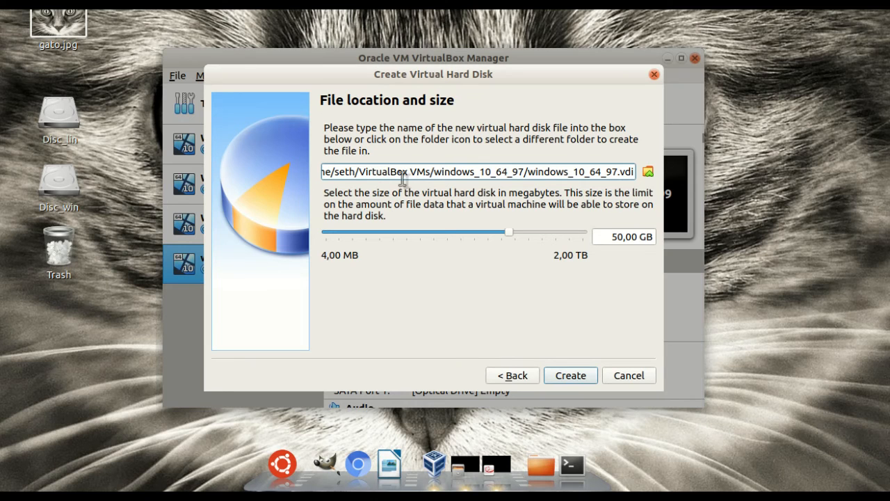
- Browse to the virtualbox folder on Disc_win2 for the disk file
{"action": "left_click", "coordinate": [648, 174]}
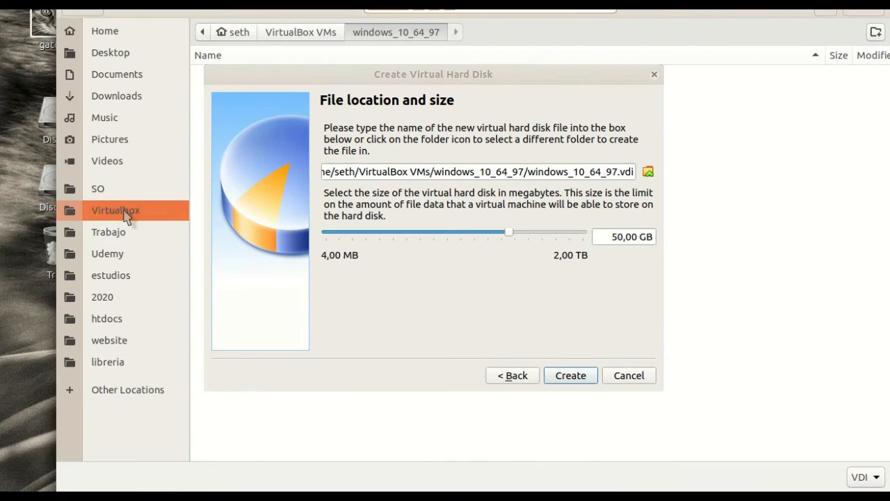
{"action": "left_click", "coordinate": [104, 189]}
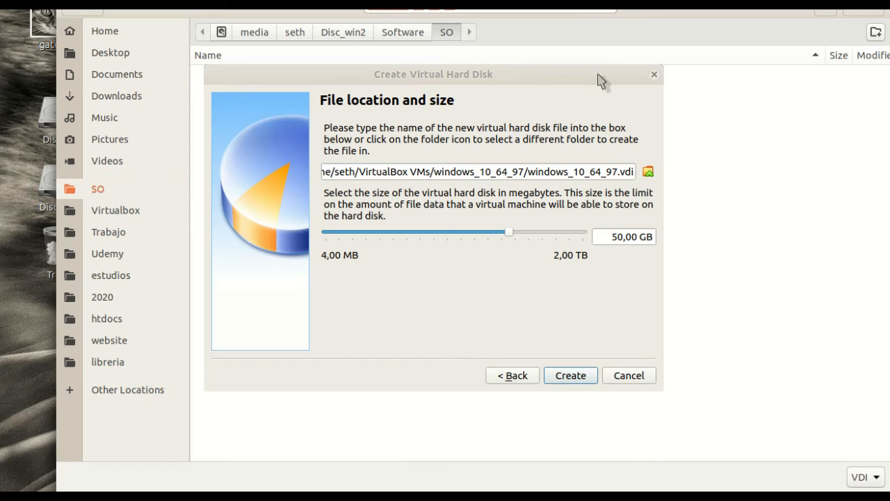
{"action": "left_click", "coordinate": [647, 12]}
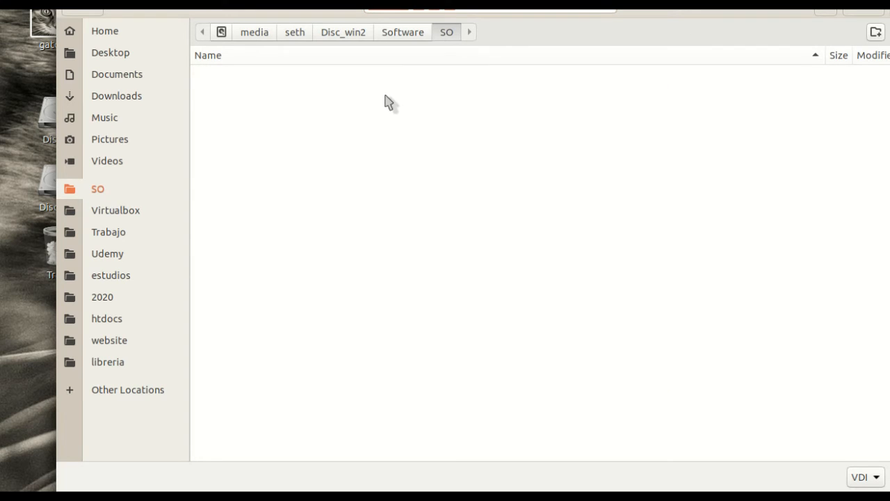
{"action": "left_click", "coordinate": [147, 208]}
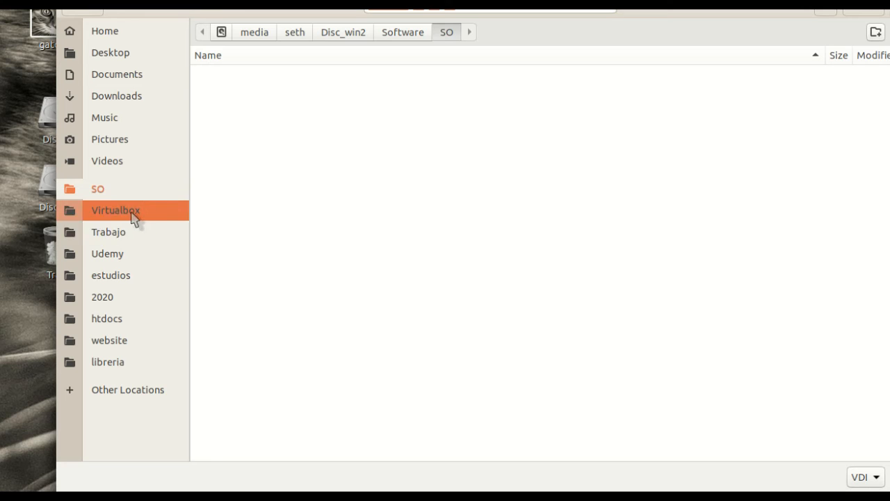
{"action": "left_click", "coordinate": [144, 393]}
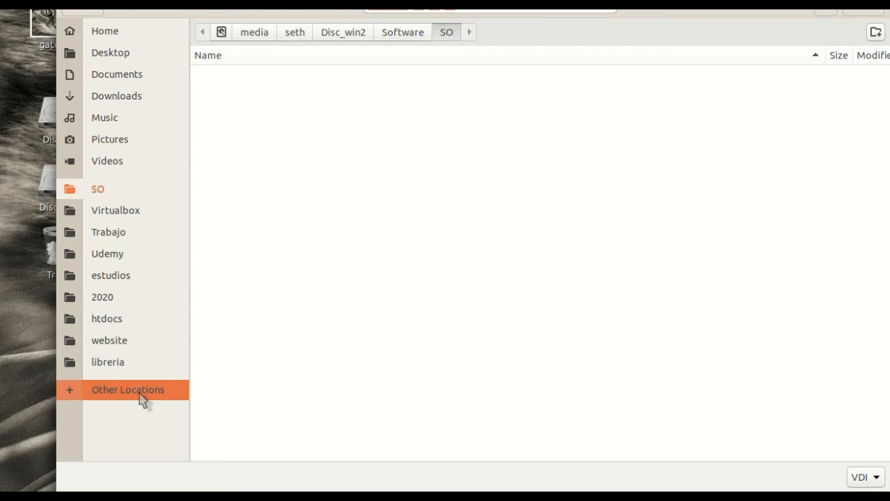
{"action": "left_click", "coordinate": [271, 121]}
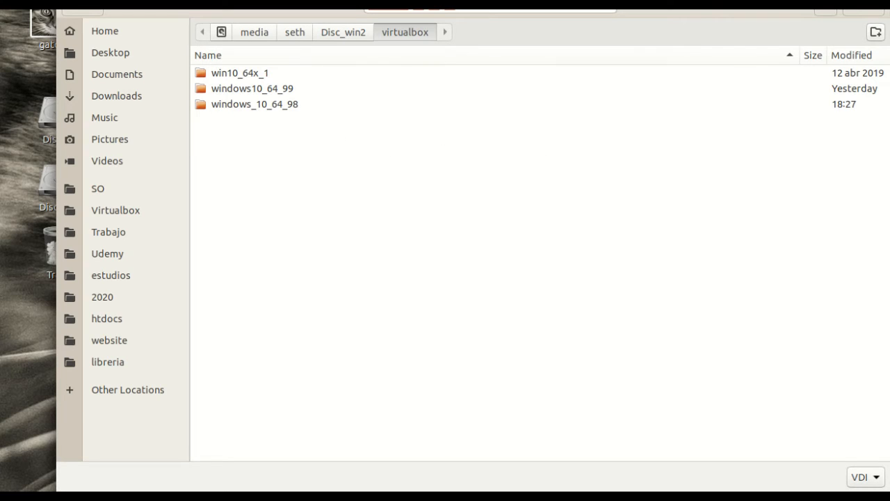
- Save the 50,00 GB disk in a new windows_10_64_97 folder and create it
{"action": "left_click", "coordinate": [876, 32]}
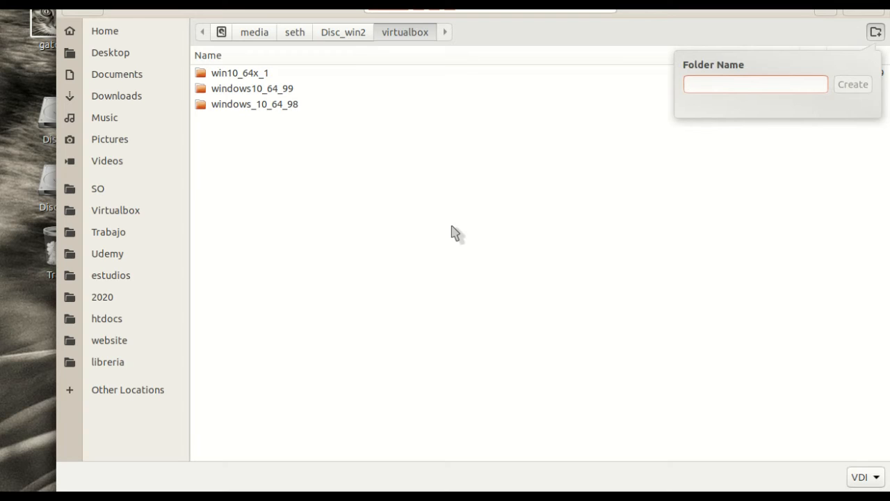
{"action": "type", "text": "windo"}
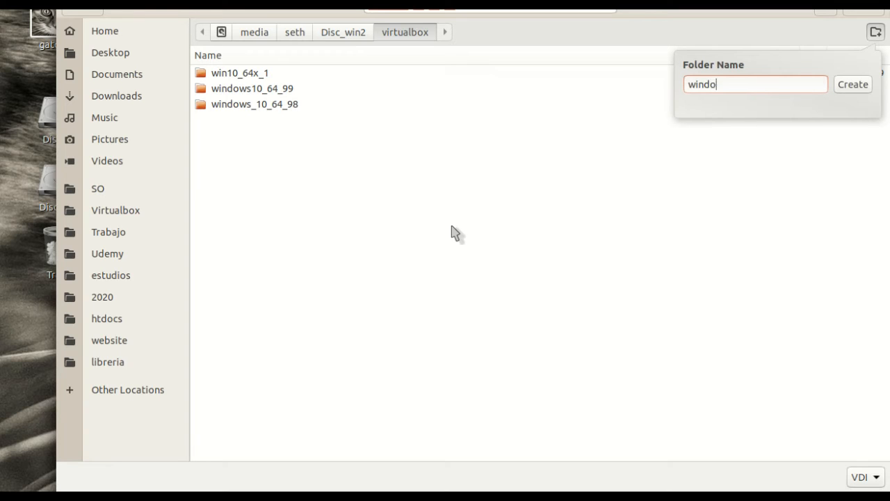
{"action": "type", "text": "ws_10_64_97"}
{"action": "key", "text": "Return"}
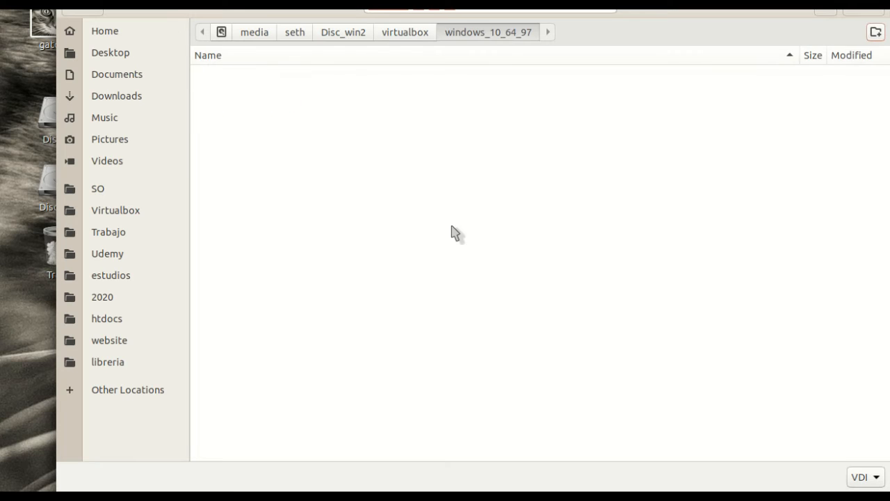
{"action": "left_click", "coordinate": [864, 12]}
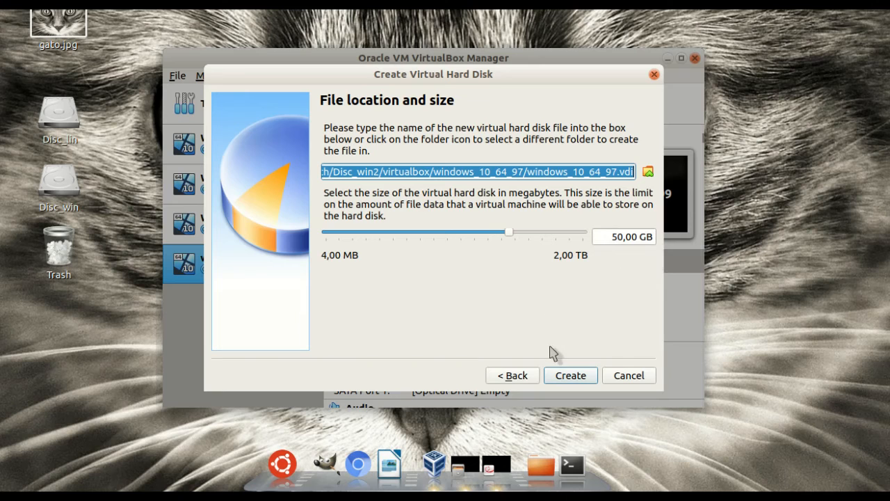
{"action": "left_click", "coordinate": [569, 379]}
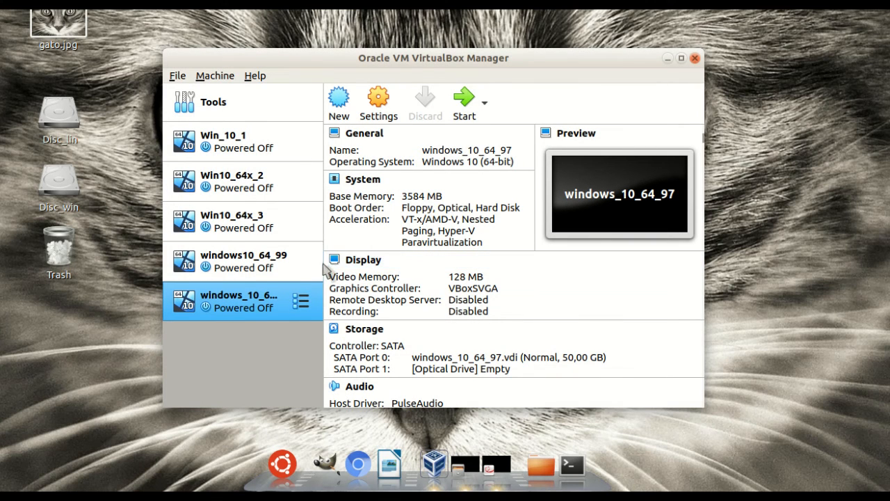
- Maximize the Manager and start windows_10_64_97 without a start-up disk
{"action": "left_click", "coordinate": [681, 58]}
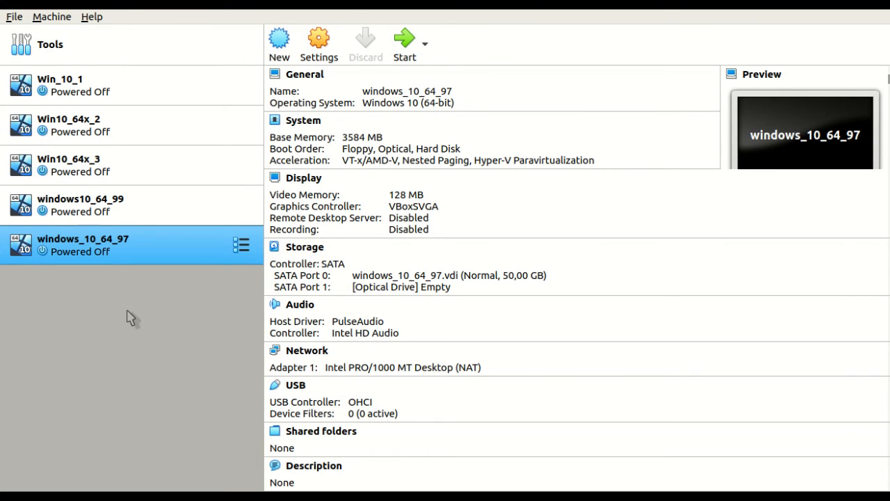
{"action": "left_click", "coordinate": [404, 41]}
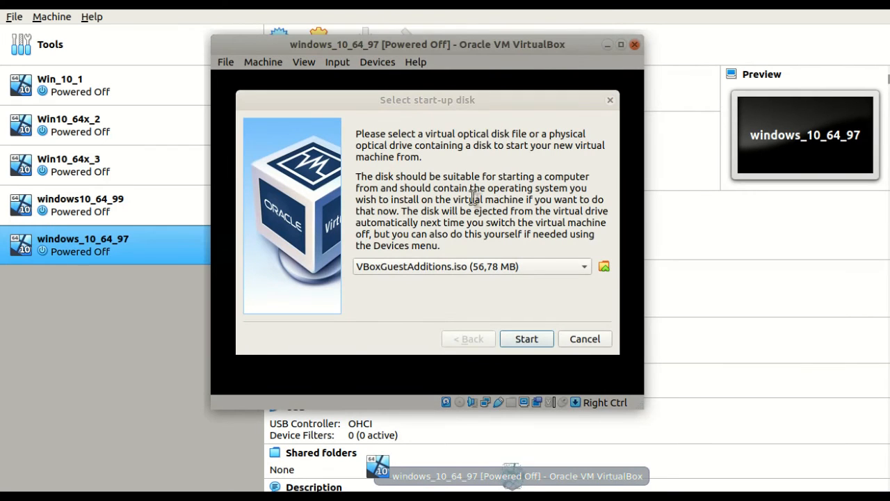
{"action": "left_click", "coordinate": [585, 341]}
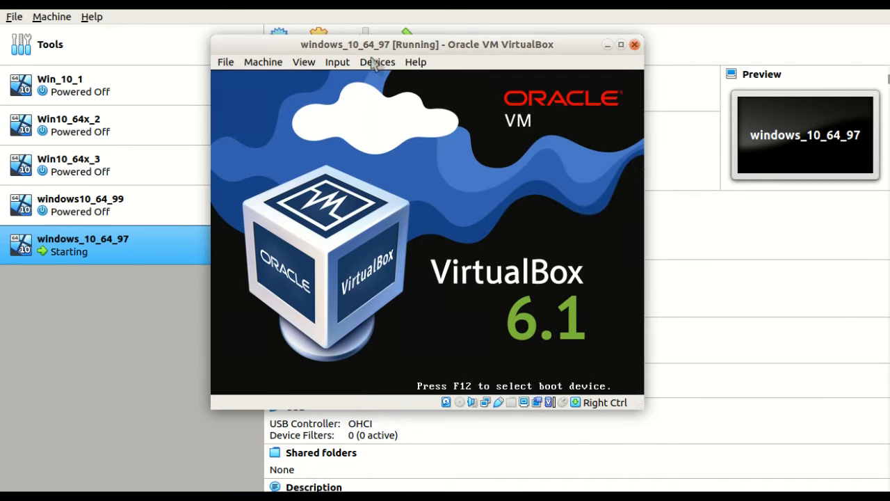
- Insert SW_DVD9_Win_Pro_10_1909_64BIT_Spanish_Pro-N.iso from the SO folder into the optical drive
{"action": "left_click", "coordinate": [377, 63]}
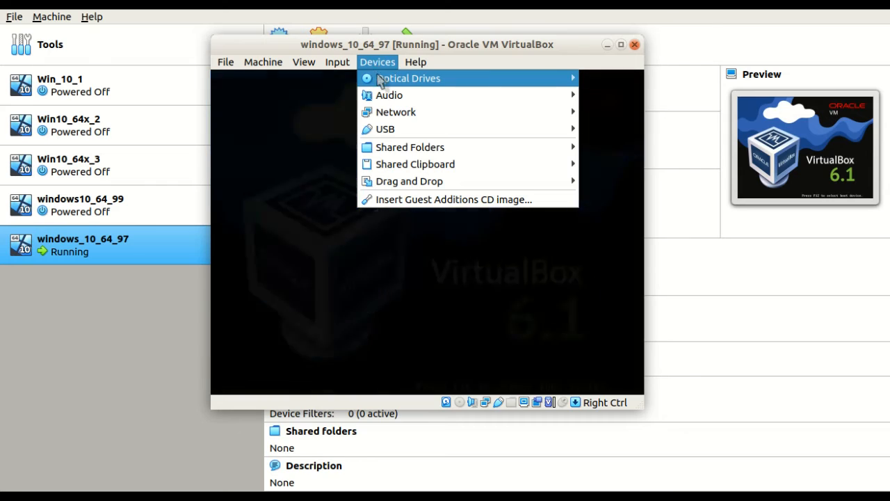
{"action": "mouse_move", "coordinate": [384, 82]}
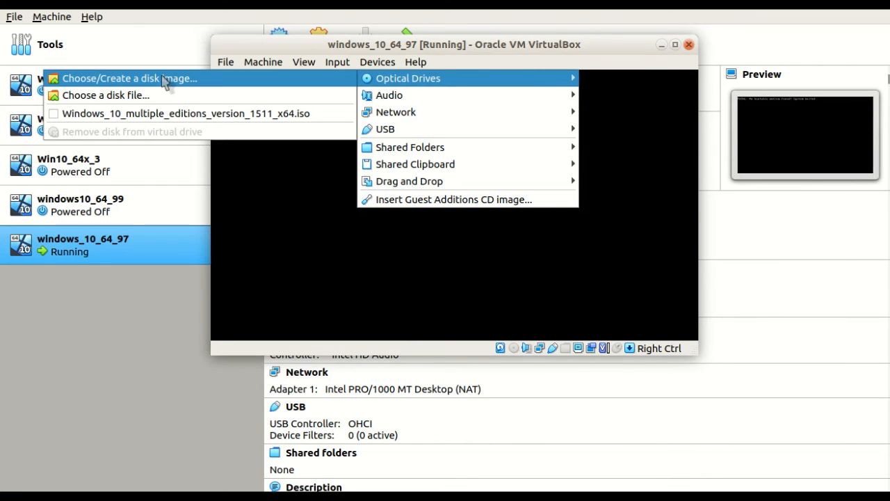
{"action": "left_click", "coordinate": [120, 97]}
{"action": "left_click", "coordinate": [139, 216]}
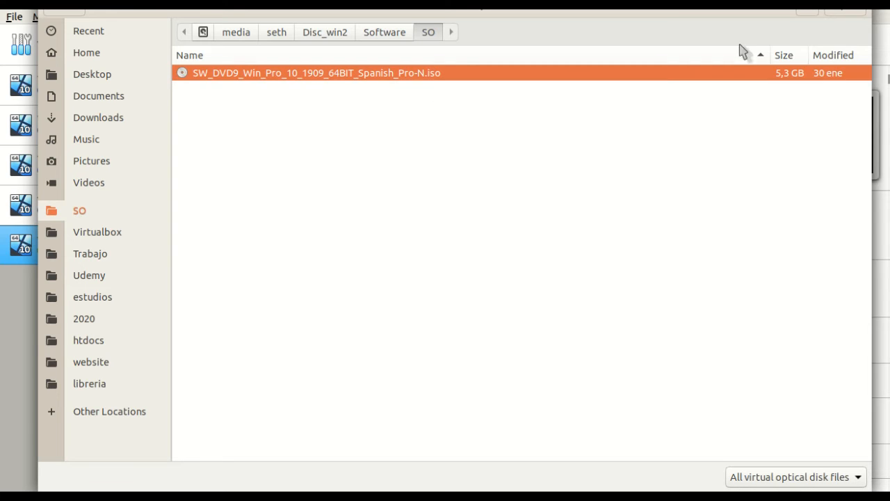
{"action": "left_click", "coordinate": [841, 14]}
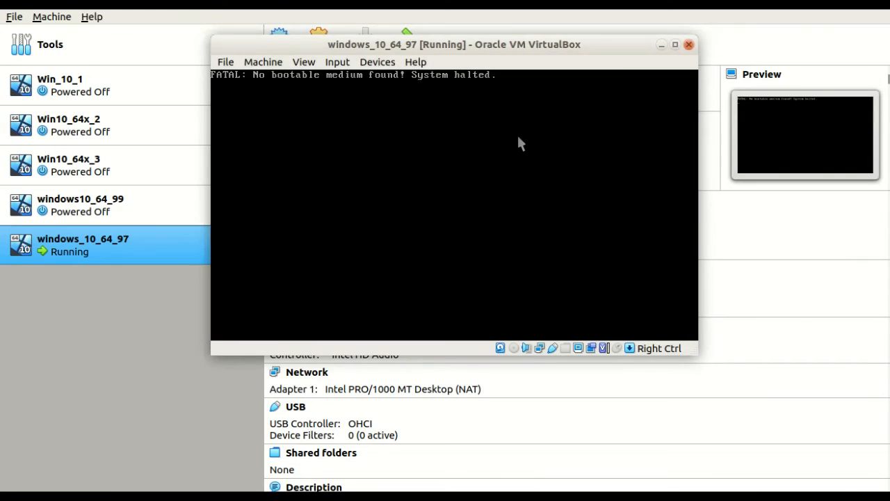
{"action": "left_click", "coordinate": [401, 115]}
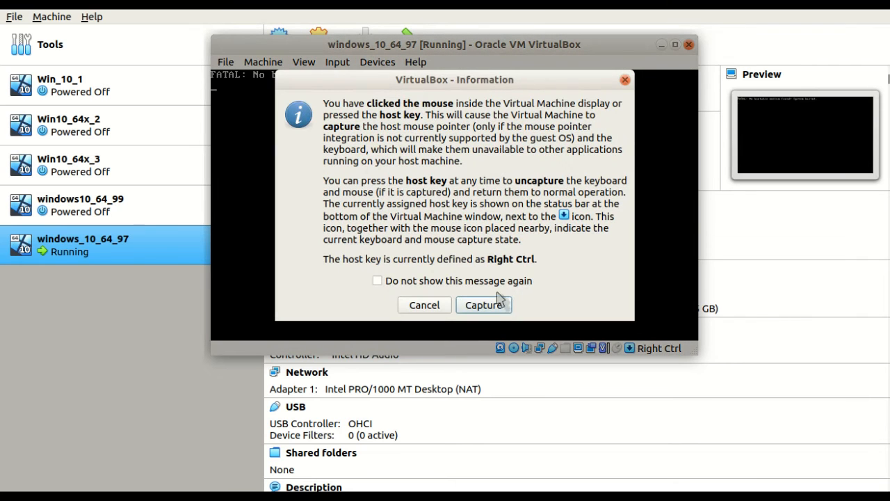
{"action": "left_click", "coordinate": [478, 304]}
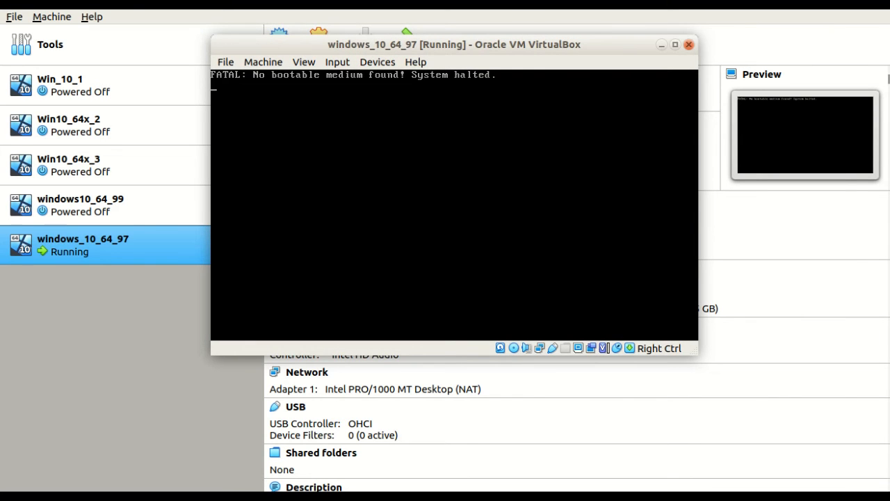
- Power off windows_10_64_97 and start it again to boot from the ISO
{"action": "key", "text": "Control_R"}
{"action": "key", "text": "Control_R+q"}
{"action": "left_click", "coordinate": [479, 220]}
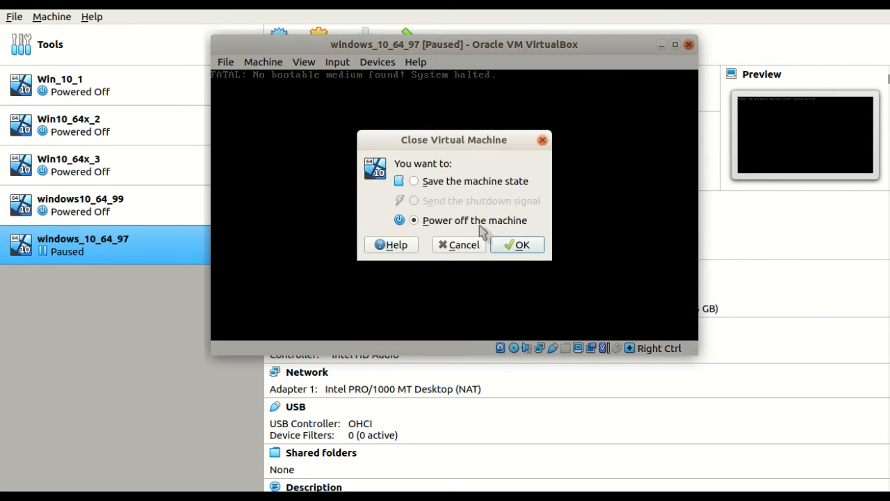
{"action": "left_click", "coordinate": [517, 245]}
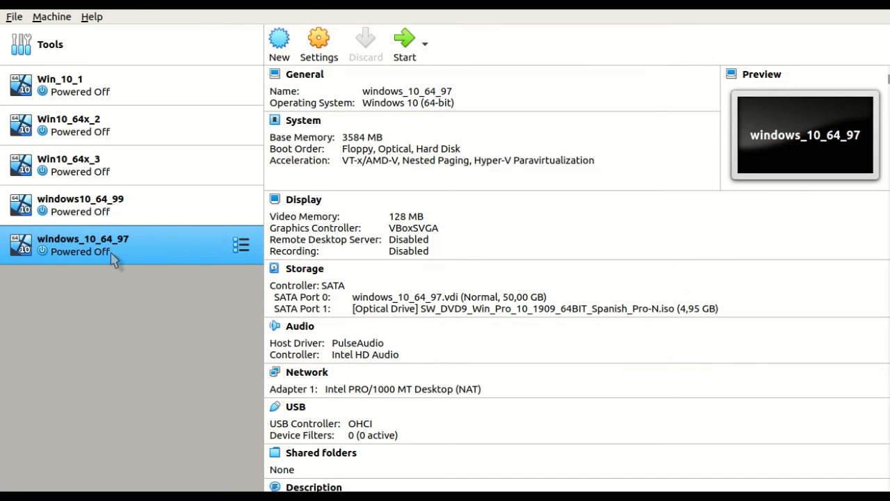
{"action": "left_click", "coordinate": [405, 43]}
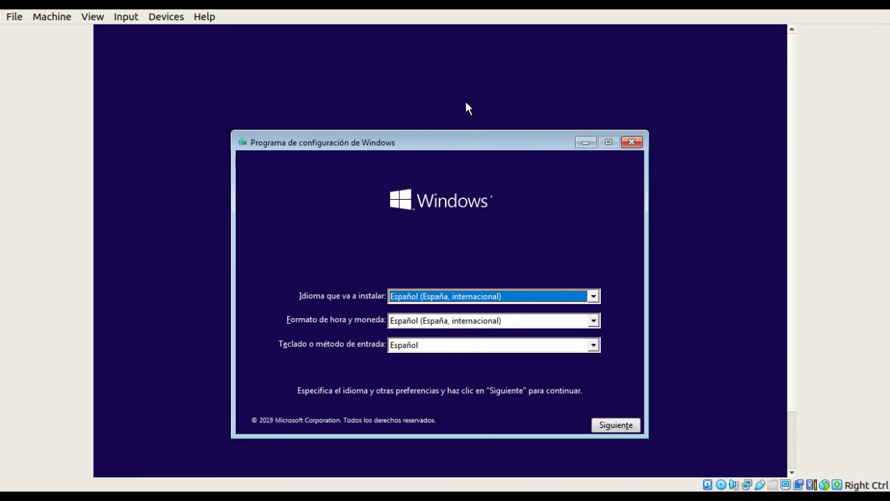
- Set time and currency format to Español (Latinoamérica) and begin the installation
{"action": "left_click", "coordinate": [483, 320]}
{"action": "left_click", "coordinate": [470, 394]}
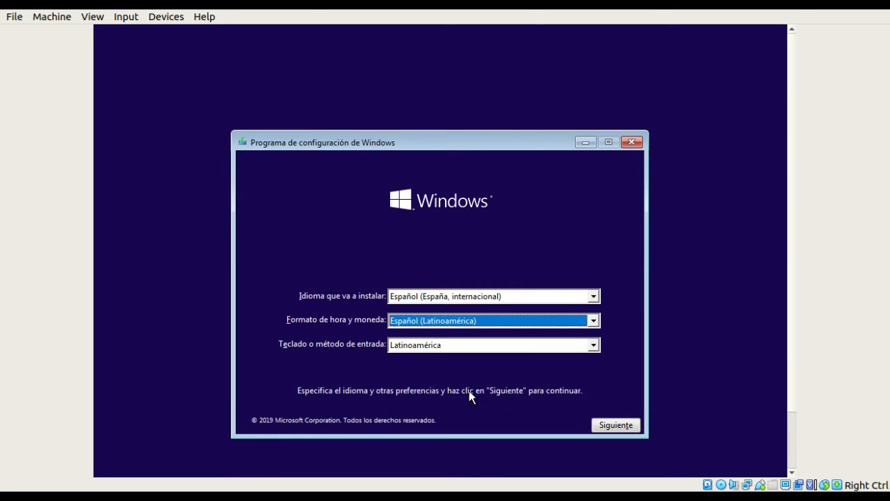
{"action": "left_click", "coordinate": [617, 425]}
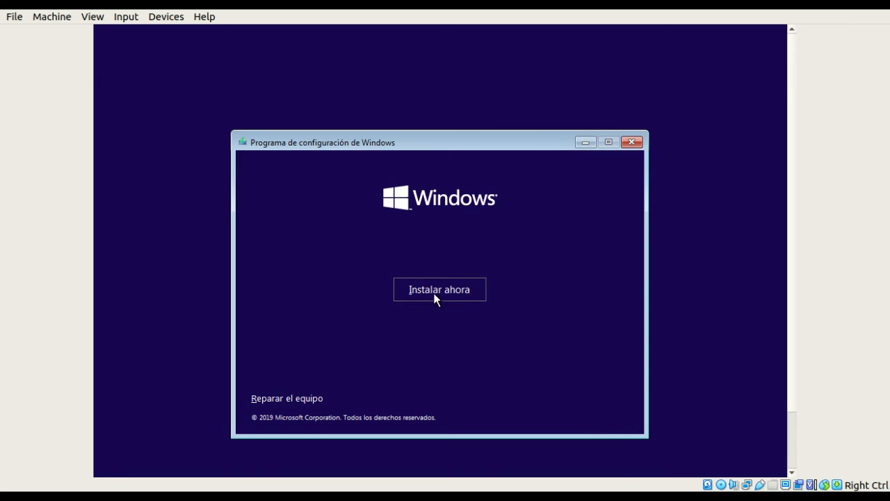
{"action": "left_click", "coordinate": [455, 292]}
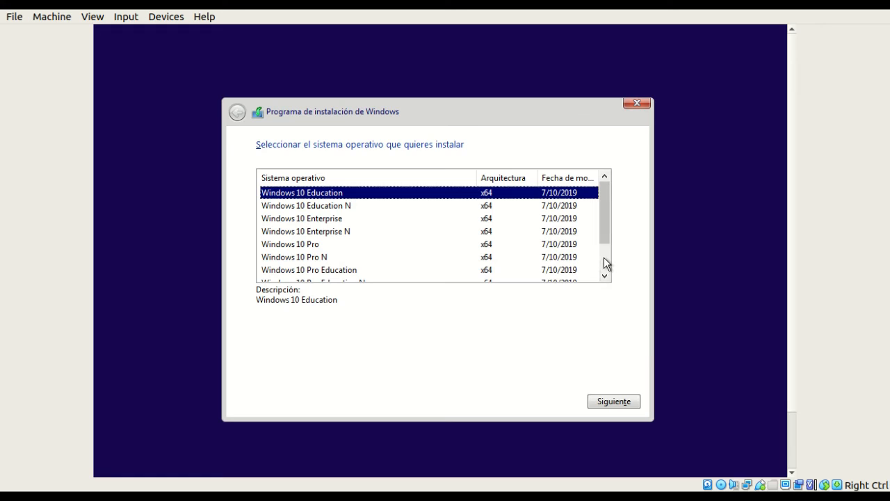
- Select the Windows 10 Pro edition and continue
{"action": "left_click", "coordinate": [606, 263]}
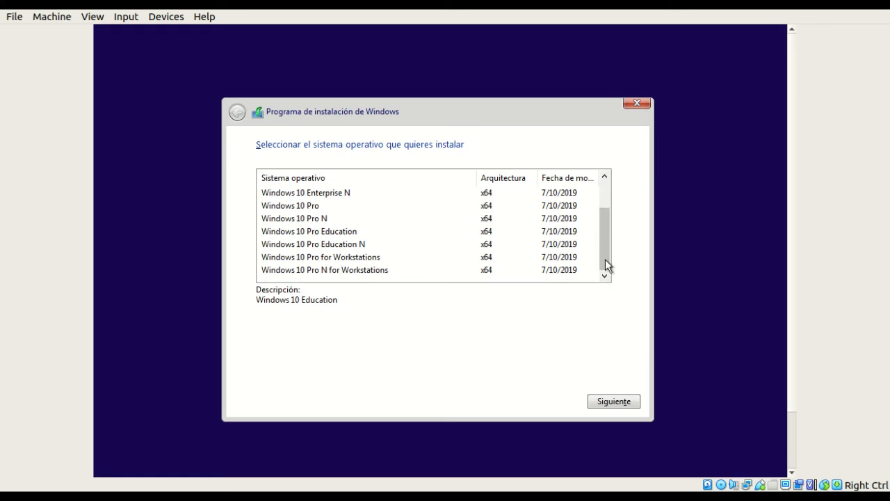
{"action": "left_click", "coordinate": [319, 208]}
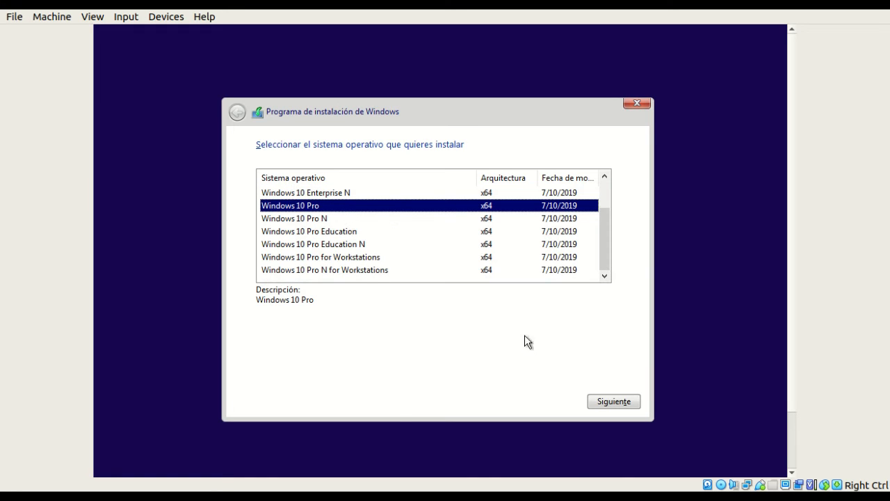
{"action": "left_click", "coordinate": [623, 403]}
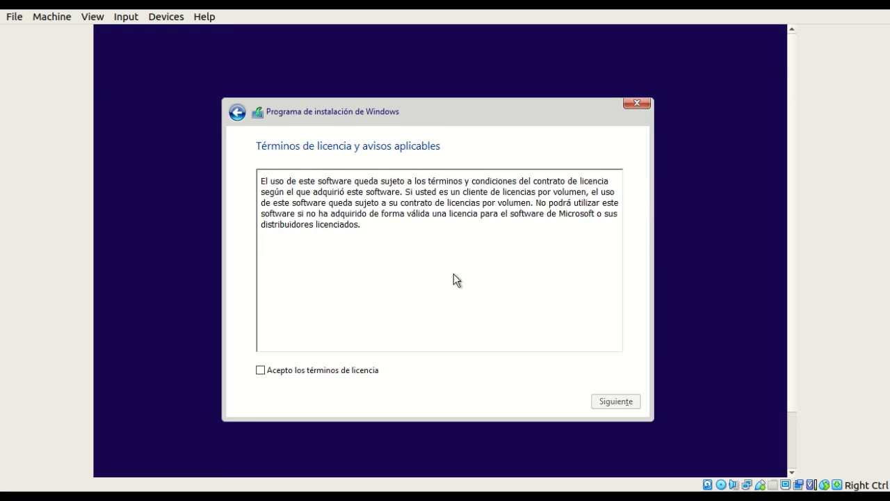
- Accept the licence, choose Personalizada, and install onto the unallocated 50.0 GB drive 0
{"action": "left_click", "coordinate": [295, 375]}
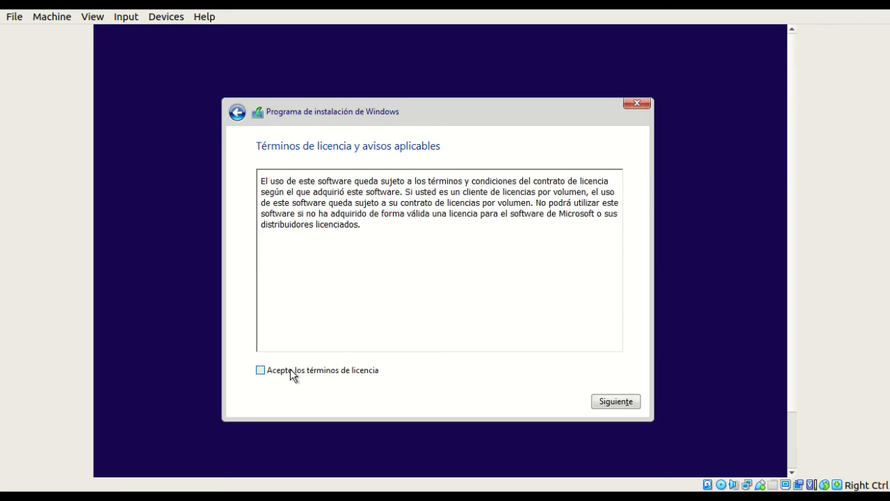
{"action": "left_click", "coordinate": [628, 408]}
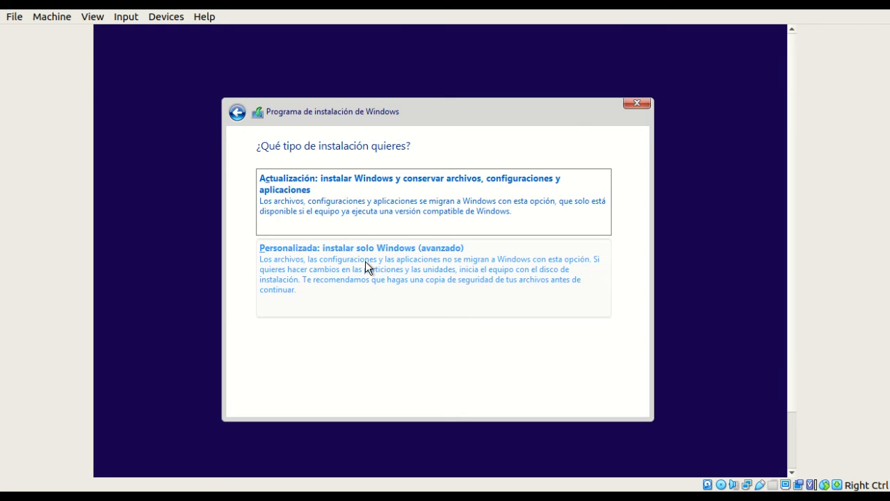
{"action": "left_click", "coordinate": [366, 263]}
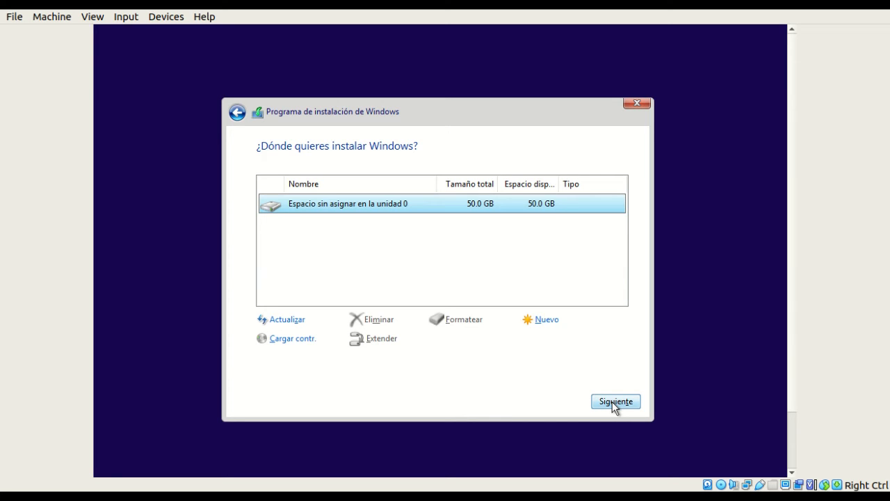
{"action": "left_click", "coordinate": [615, 404]}
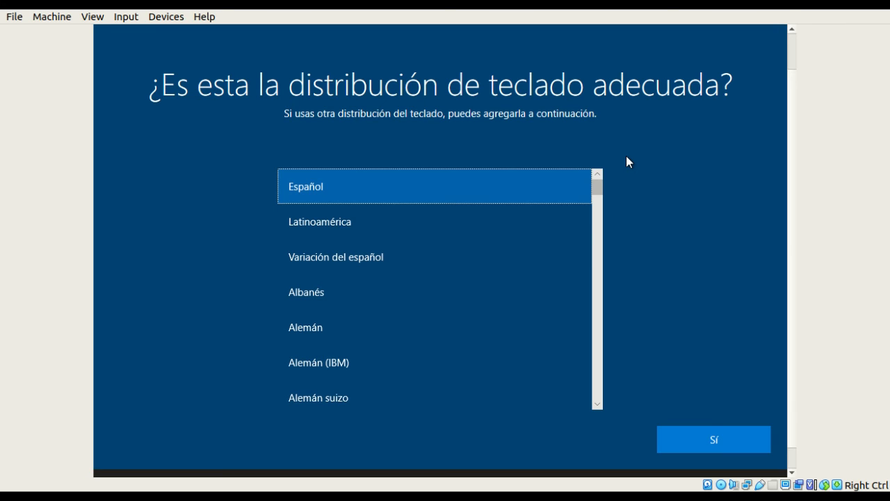
- Choose the Latinoamérica keyboard, skip a second layout, and select Configurar para uso personal
{"action": "left_click", "coordinate": [423, 221]}
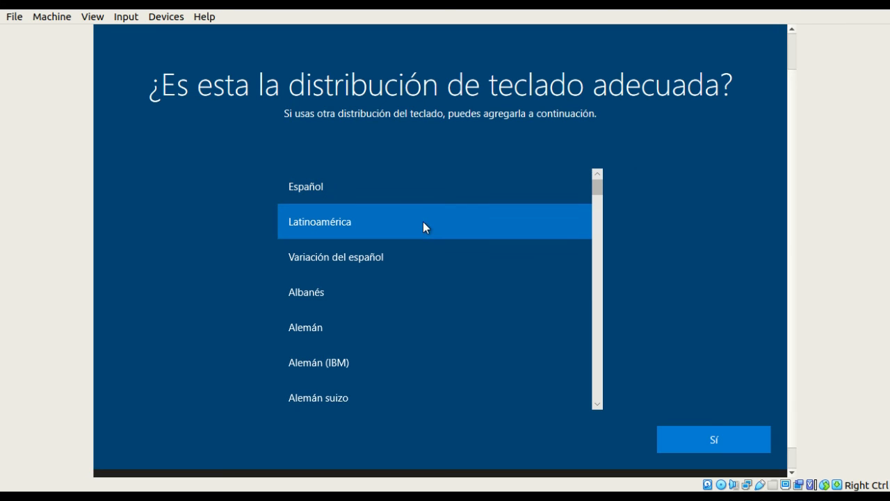
{"action": "left_click", "coordinate": [700, 445]}
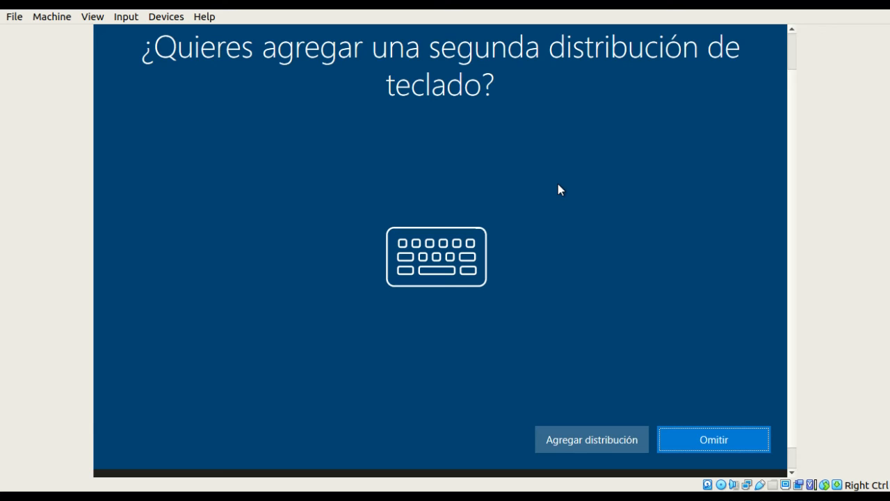
{"action": "left_click", "coordinate": [687, 437]}
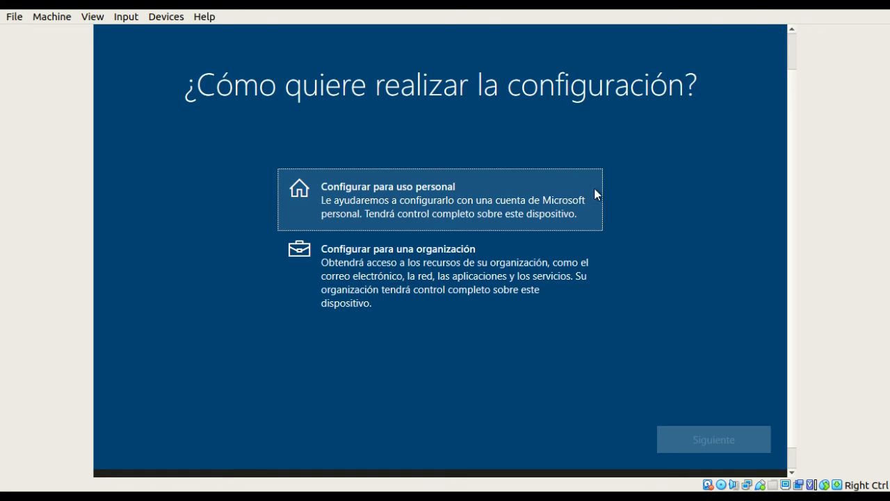
{"action": "left_click", "coordinate": [499, 206]}
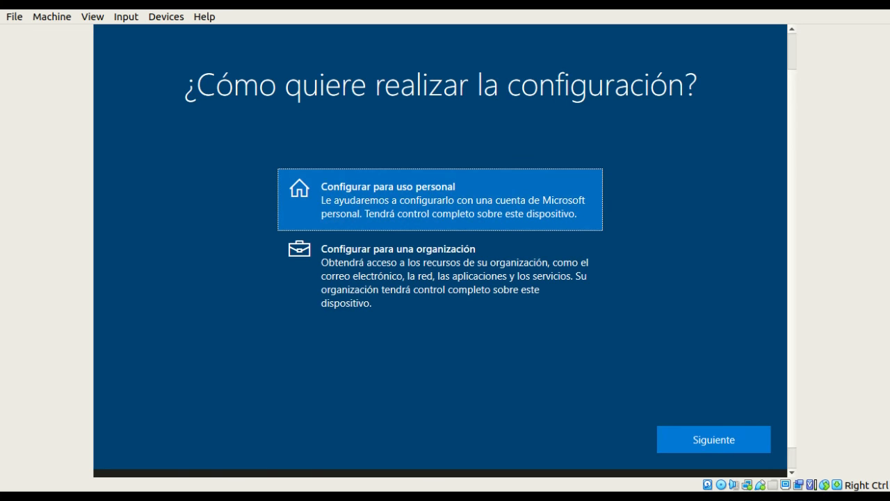
{"action": "left_click", "coordinate": [692, 435]}
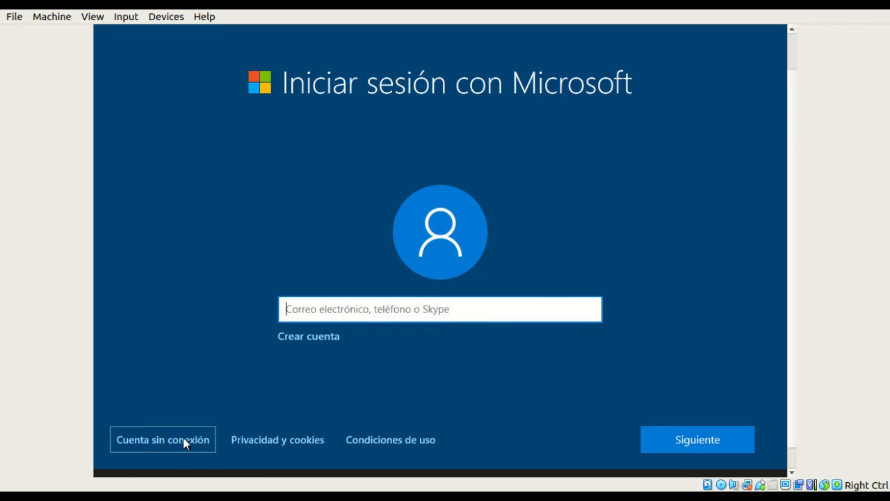
- Bypass Microsoft sign-in via Cuenta sin conexión, then Experiencia limitada
{"action": "key", "text": "Return"}
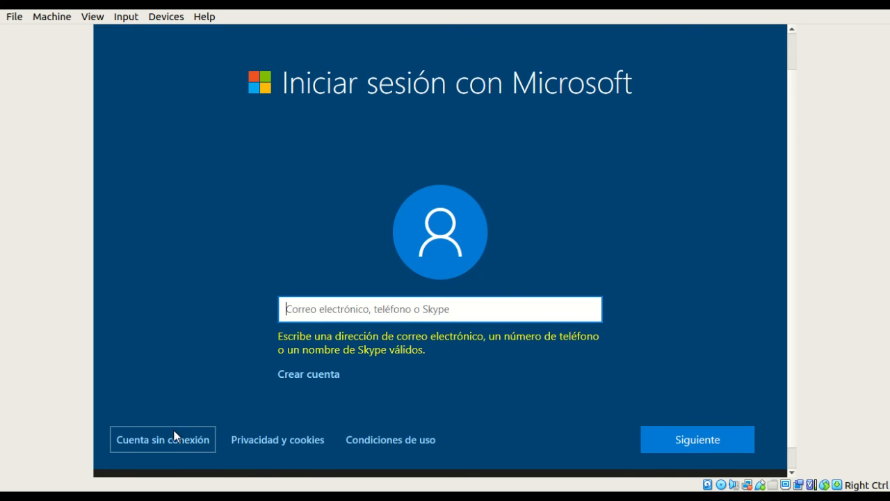
{"action": "left_click", "coordinate": [176, 441]}
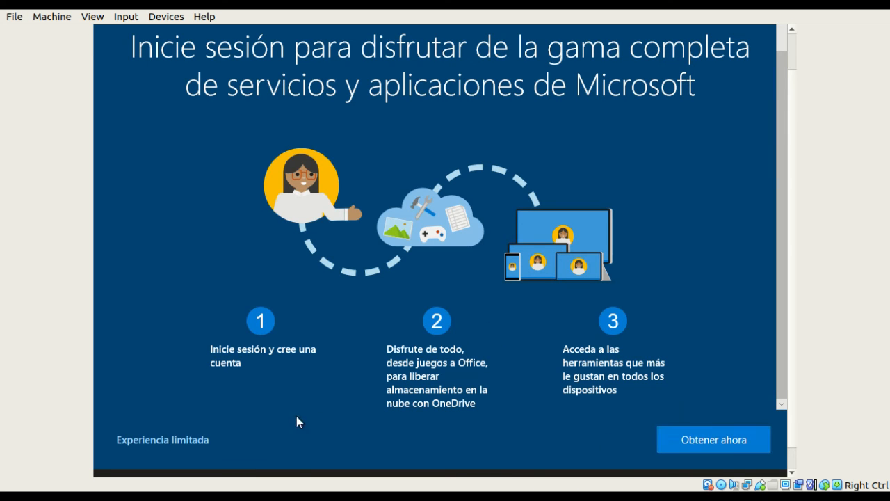
{"action": "scroll", "coordinate": [299, 291], "scroll_direction": "up", "scroll_amount": 1}
{"action": "scroll", "coordinate": [360, 297], "scroll_direction": "down", "scroll_amount": 1}
{"action": "left_click", "coordinate": [160, 442]}
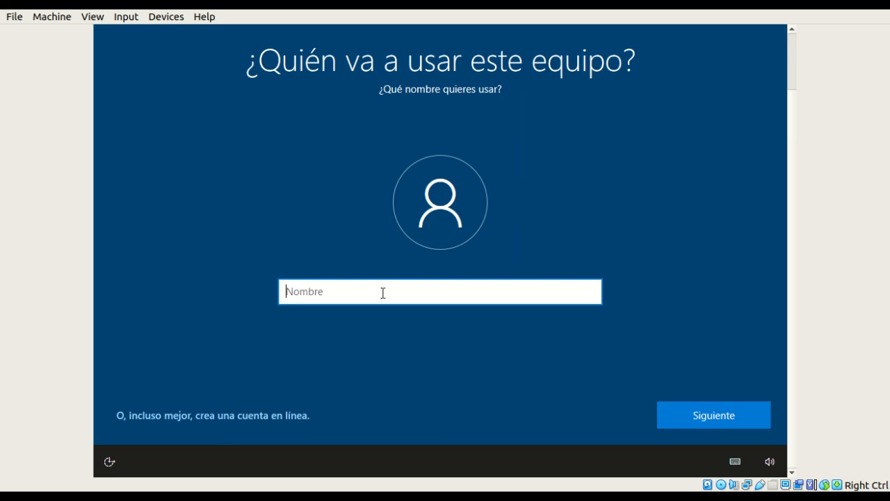
- Name the local Windows account, then enter and confirm its password
{"action": "type", "text": "jorge"}
{"action": "left_click", "coordinate": [712, 414]}
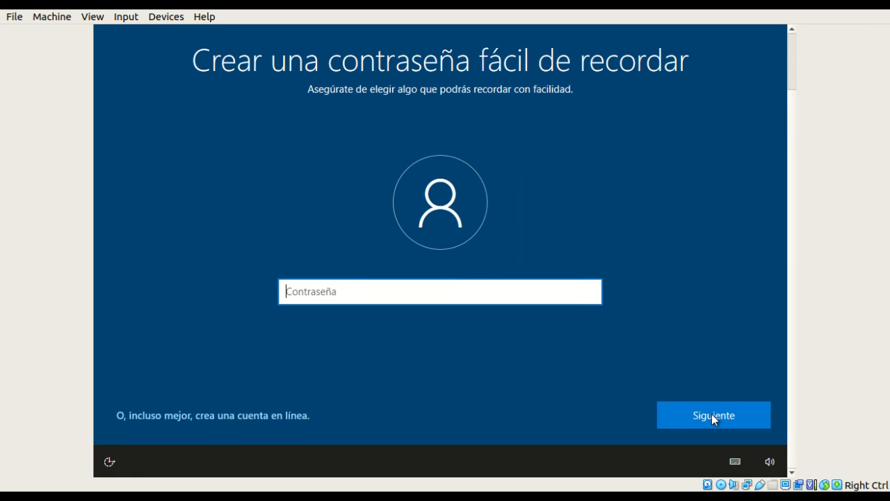
{"action": "type", "text": "•••••"}
{"action": "left_click", "coordinate": [712, 414]}
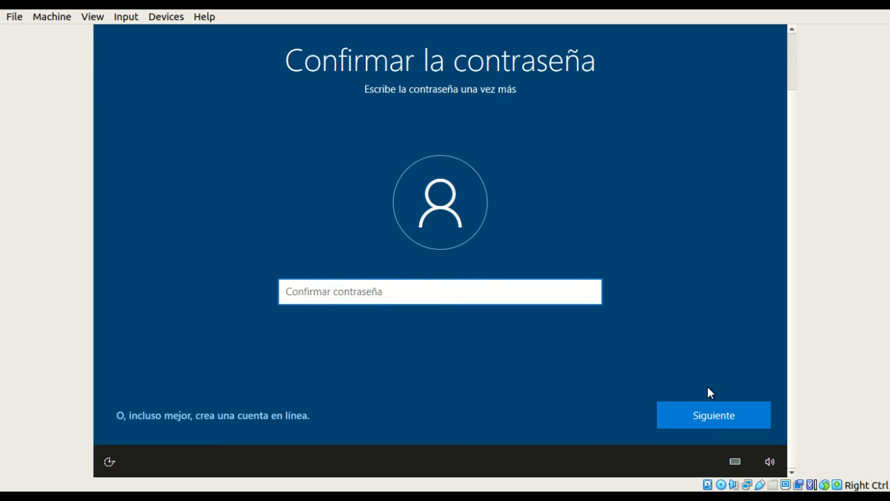
{"action": "type", "text": "•••••"}
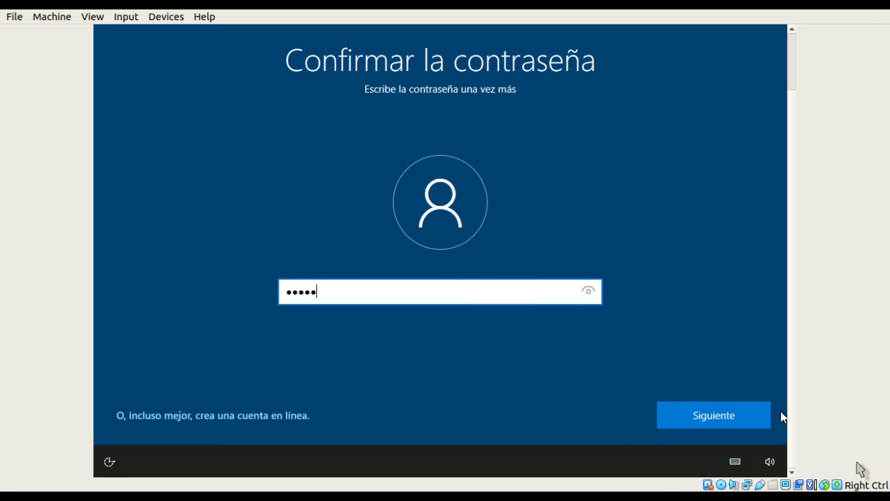
{"action": "left_click", "coordinate": [736, 419]}
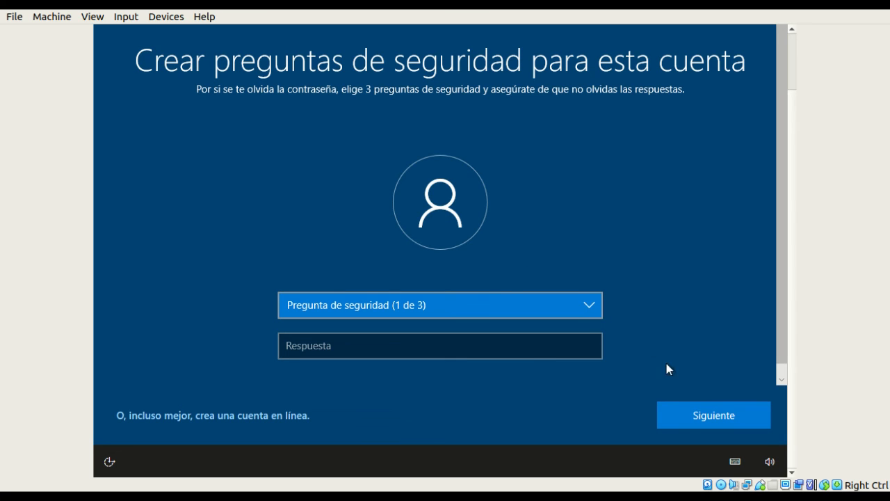
- Choose the first pet's name security question and enter its answer
{"action": "left_click", "coordinate": [703, 421]}
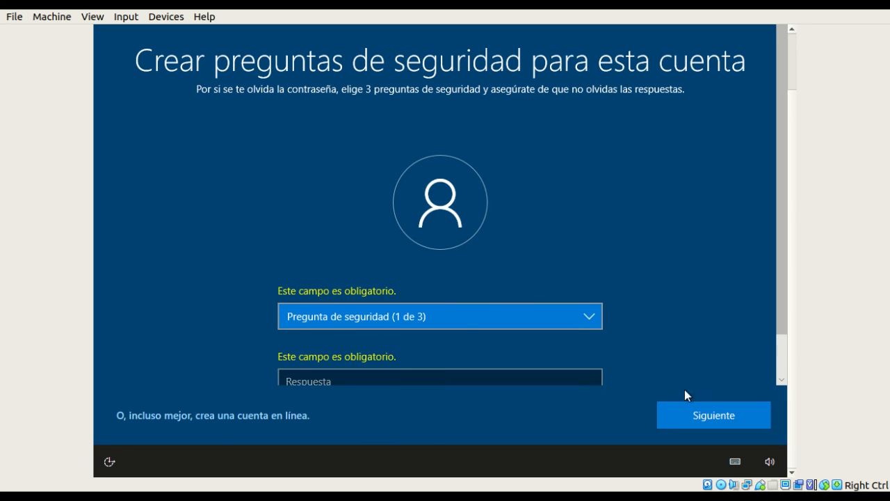
{"action": "scroll", "coordinate": [724, 288], "scroll_direction": "down", "scroll_amount": 1}
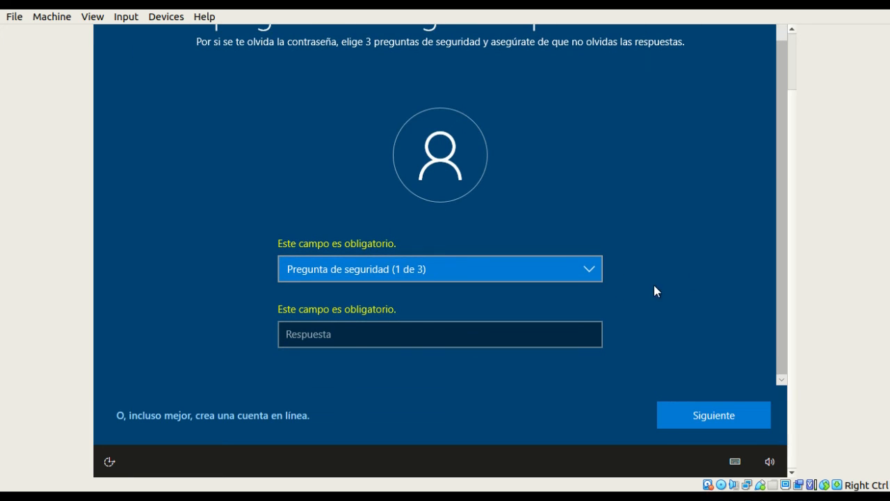
{"action": "left_click", "coordinate": [562, 335]}
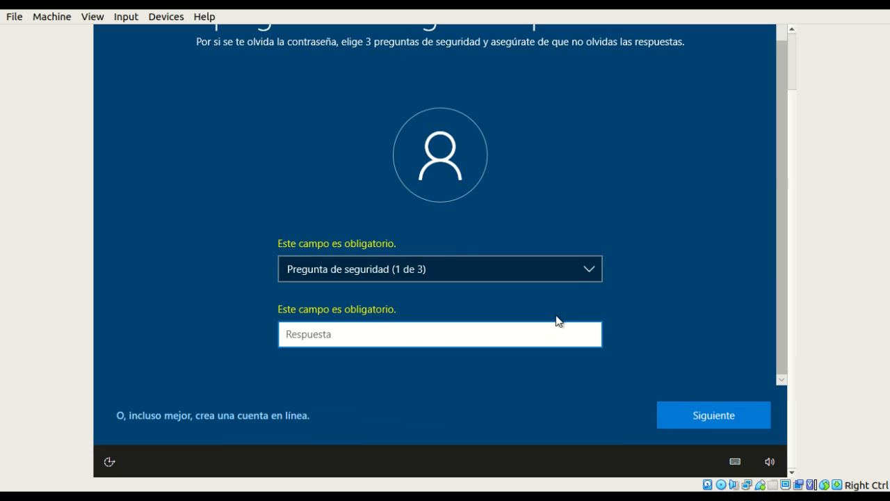
{"action": "left_click", "coordinate": [593, 270]}
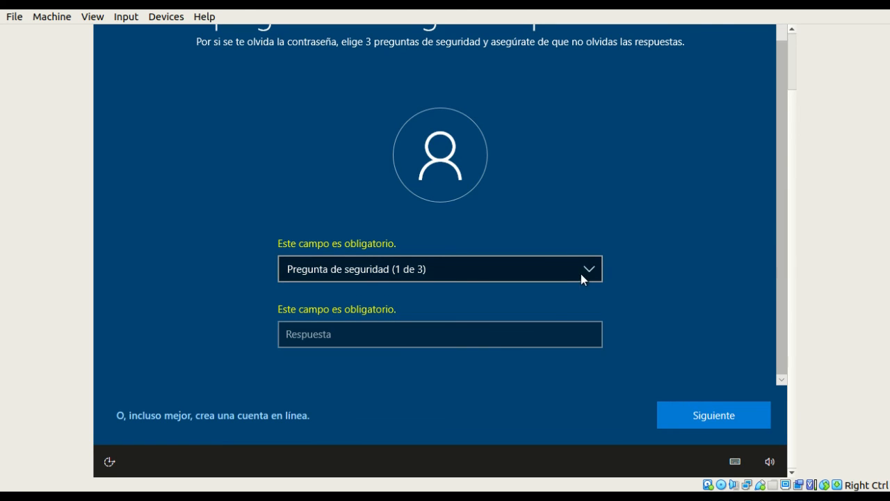
{"action": "left_click", "coordinate": [582, 275]}
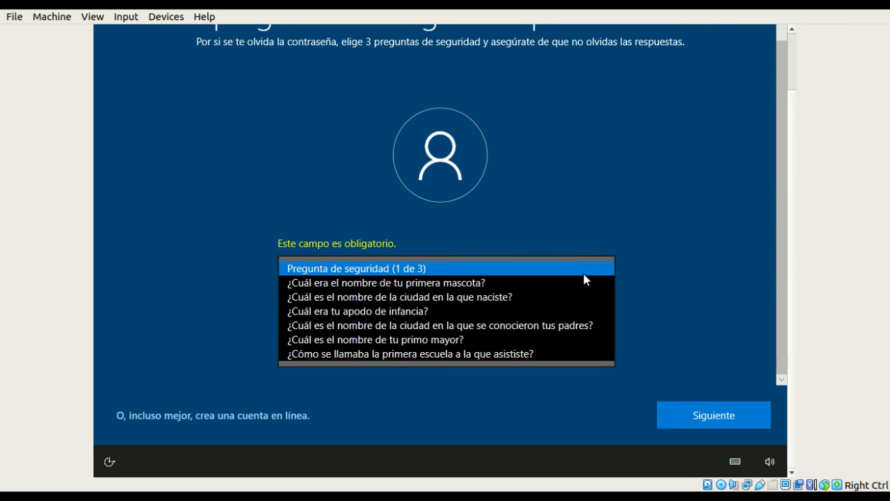
{"action": "left_click", "coordinate": [479, 283]}
{"action": "left_click", "coordinate": [418, 336]}
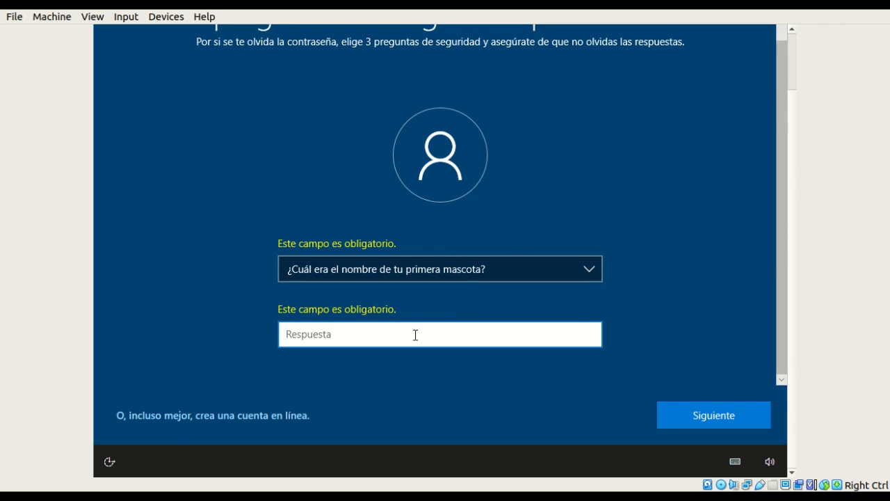
{"action": "left_click", "coordinate": [713, 421]}
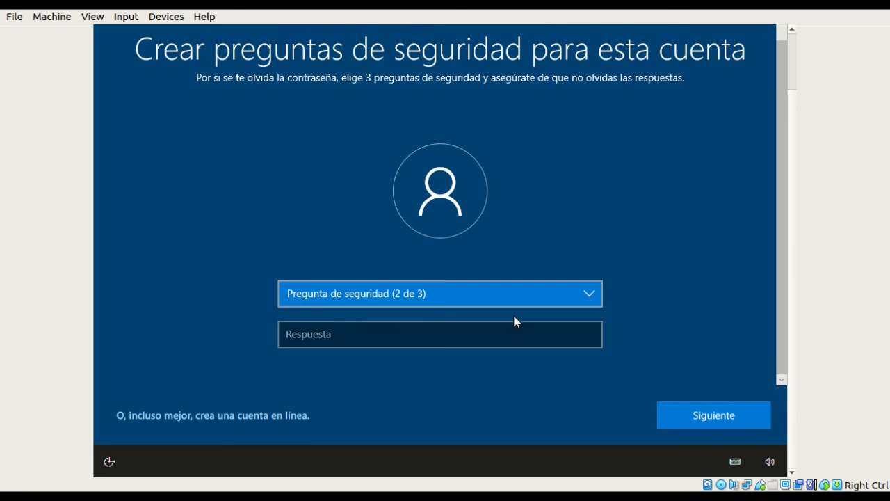
- Choose the childhood nickname security question and enter its answer
{"action": "left_click", "coordinate": [500, 342]}
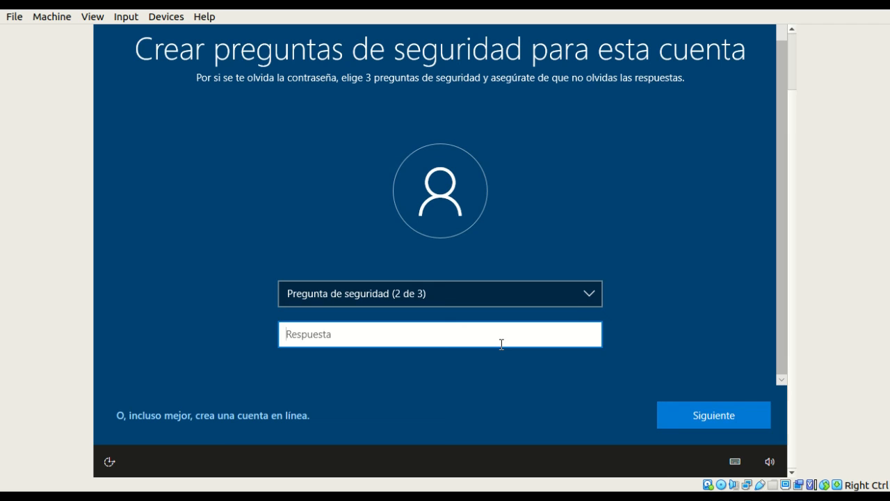
{"action": "left_click", "coordinate": [588, 293]}
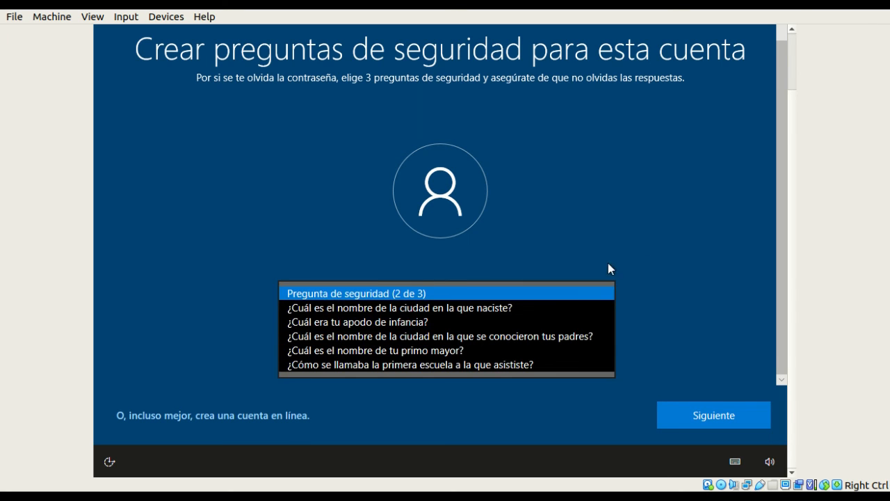
{"action": "left_click", "coordinate": [625, 350]}
{"action": "left_click", "coordinate": [713, 415]}
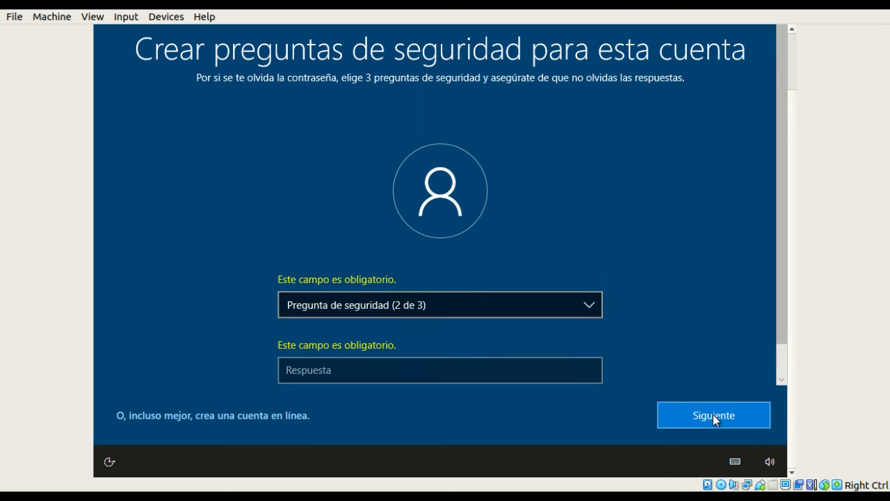
{"action": "left_click", "coordinate": [589, 310]}
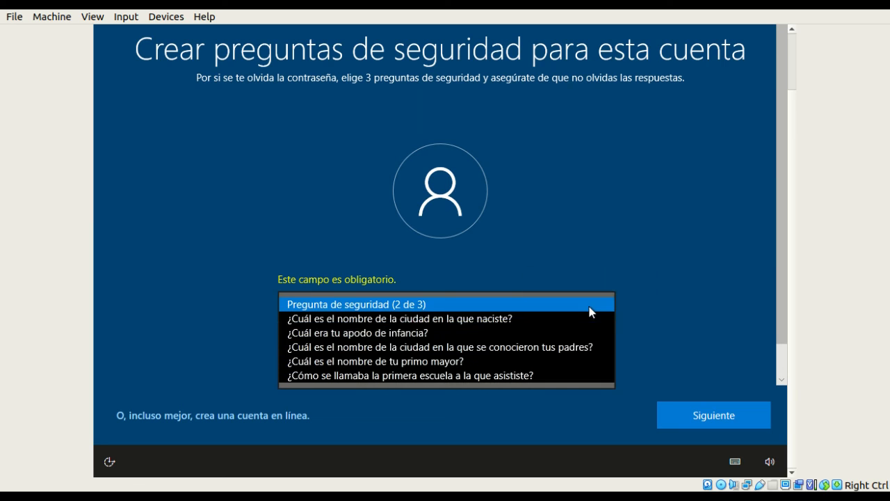
{"action": "left_click", "coordinate": [453, 333]}
{"action": "left_click", "coordinate": [389, 368]}
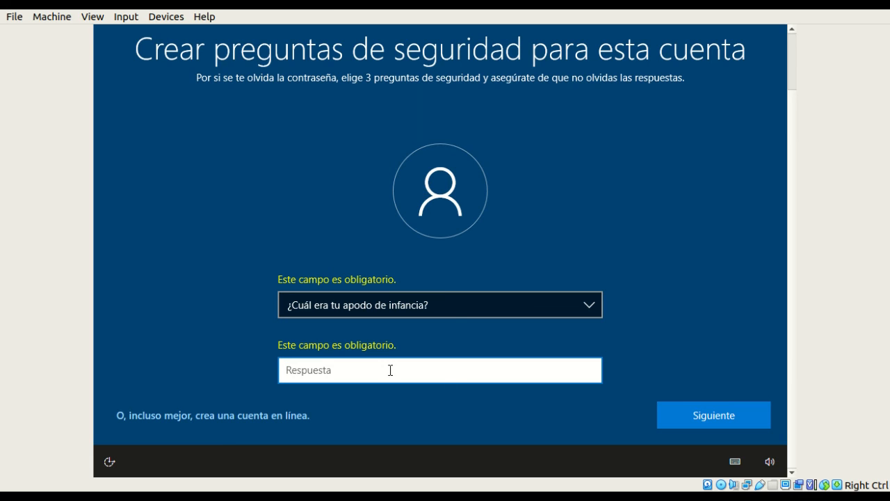
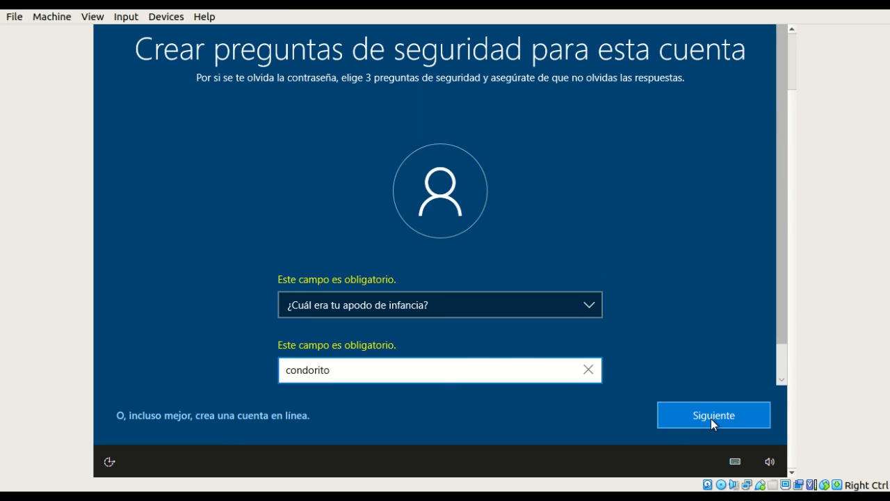
{"action": "left_click", "coordinate": [711, 419]}
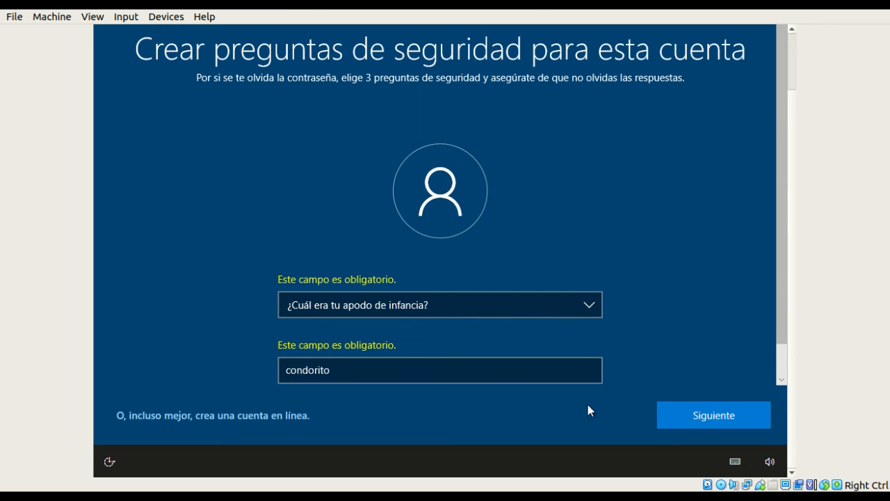
- Choose the eldest cousin's name security question and enter its answer
{"action": "left_click", "coordinate": [707, 419]}
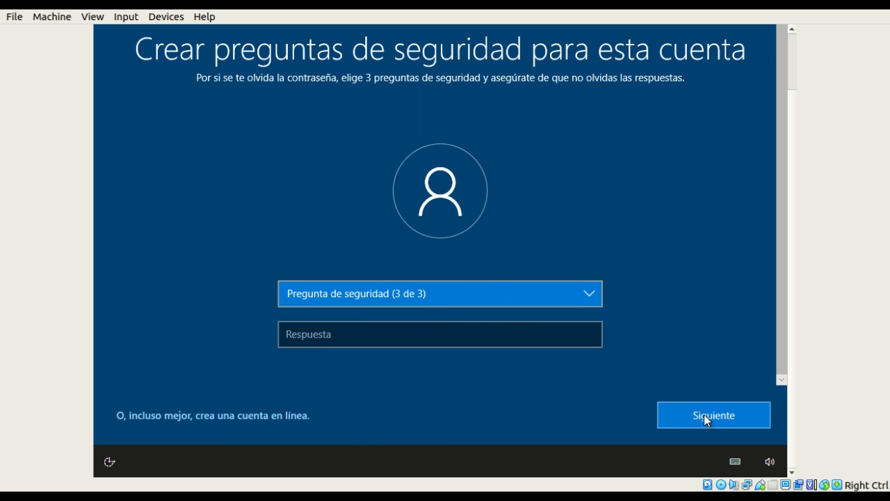
{"action": "left_click", "coordinate": [474, 294]}
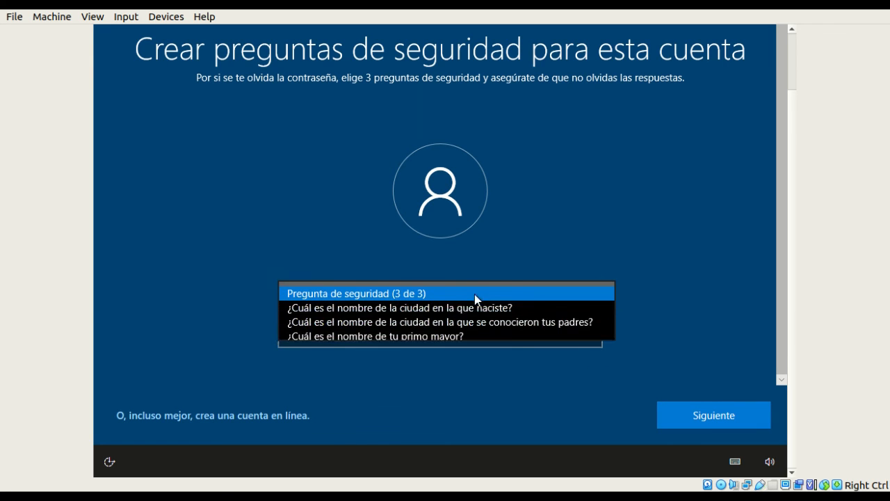
{"action": "left_click", "coordinate": [443, 338]}
{"action": "left_click", "coordinate": [392, 336]}
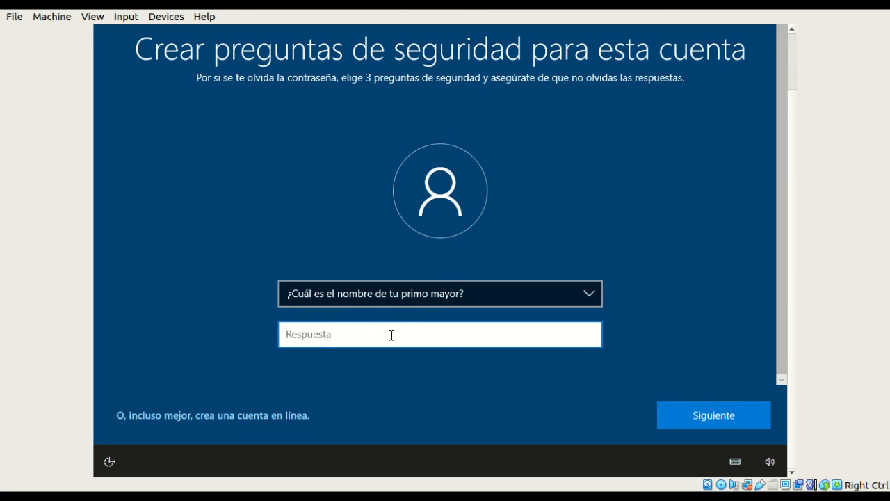
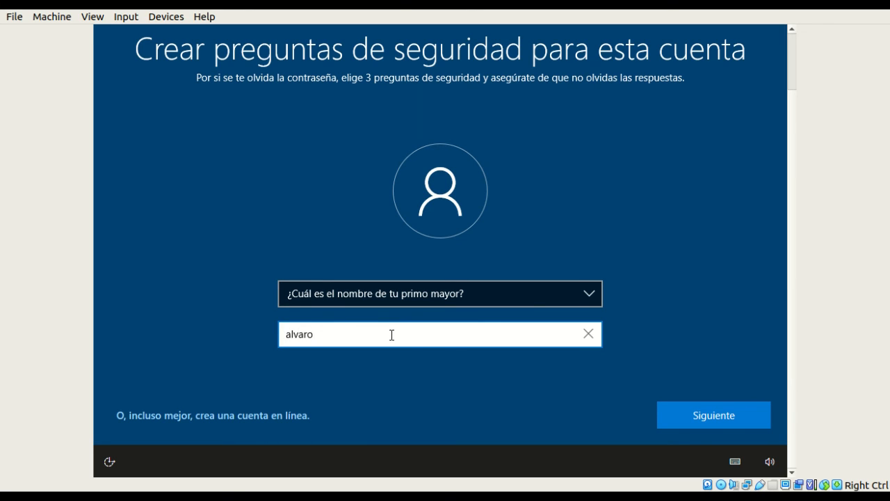
{"action": "left_click", "coordinate": [709, 418]}
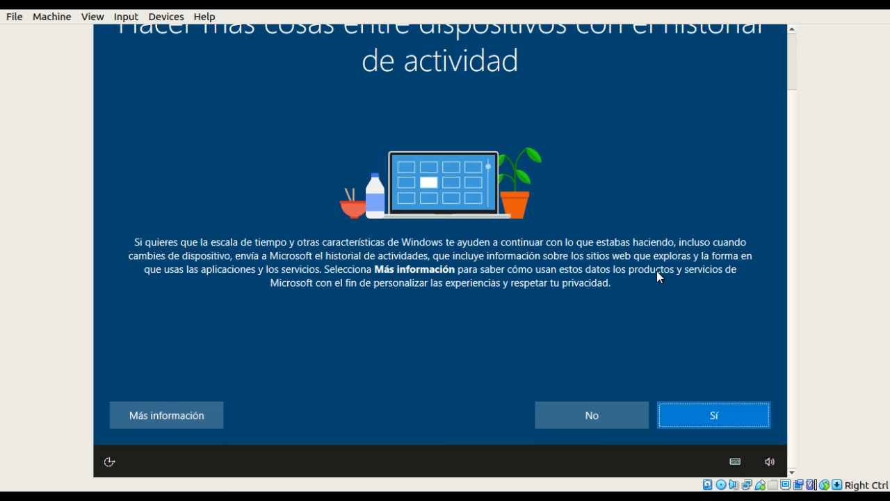
- Answer No to sending activity history to Microsoft
{"action": "left_click_drag", "start_coordinate": [796, 219], "coordinate": [795, 239]}
{"action": "left_click", "coordinate": [593, 416]}
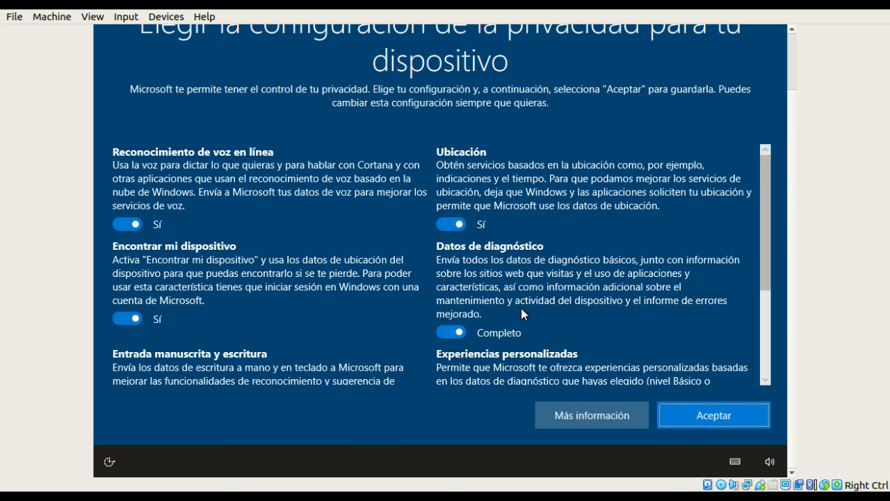
- Turn off online voice recognition, location and Encontrar mi dispositivo; set diagnostic data to Básico
{"action": "left_click", "coordinate": [764, 318]}
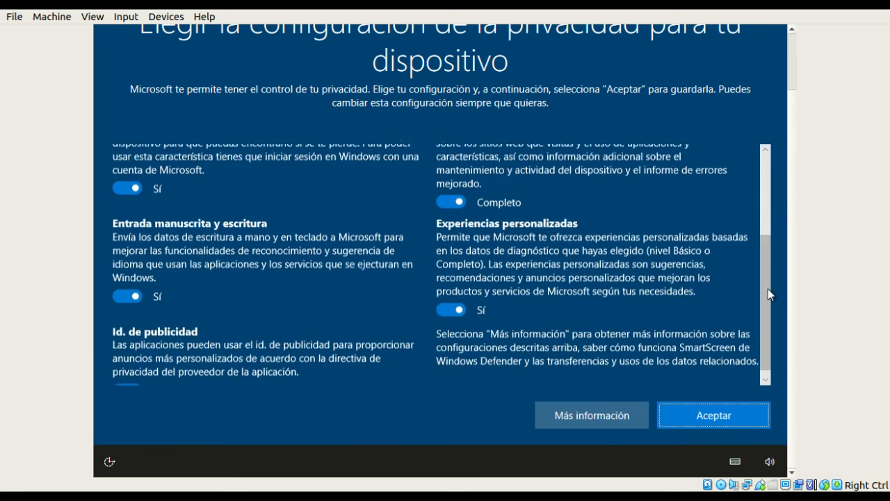
{"action": "left_click", "coordinate": [768, 231]}
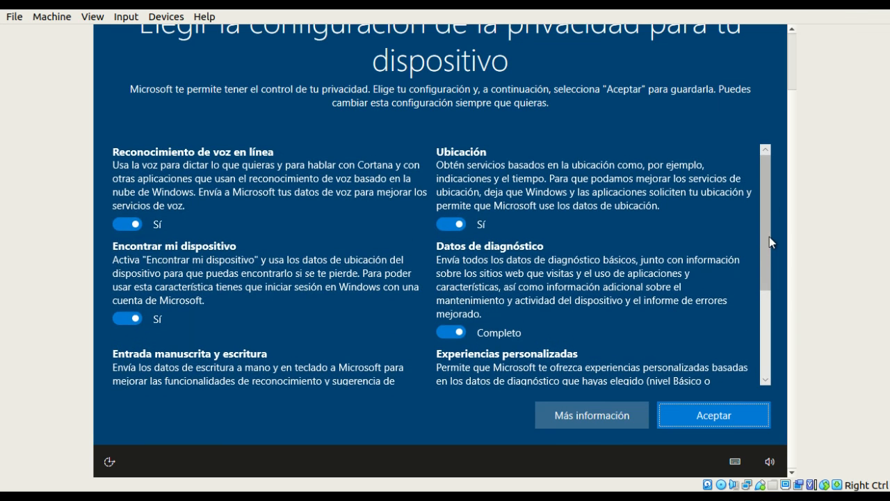
{"action": "left_click_drag", "start_coordinate": [768, 247], "coordinate": [764, 221]}
{"action": "scroll", "coordinate": [794, 93], "scroll_direction": "up", "scroll_amount": 2}
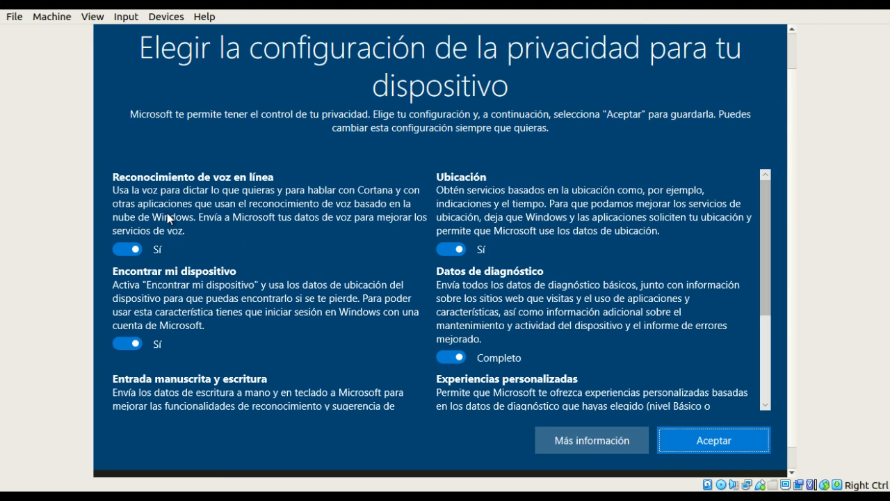
{"action": "left_click", "coordinate": [135, 249]}
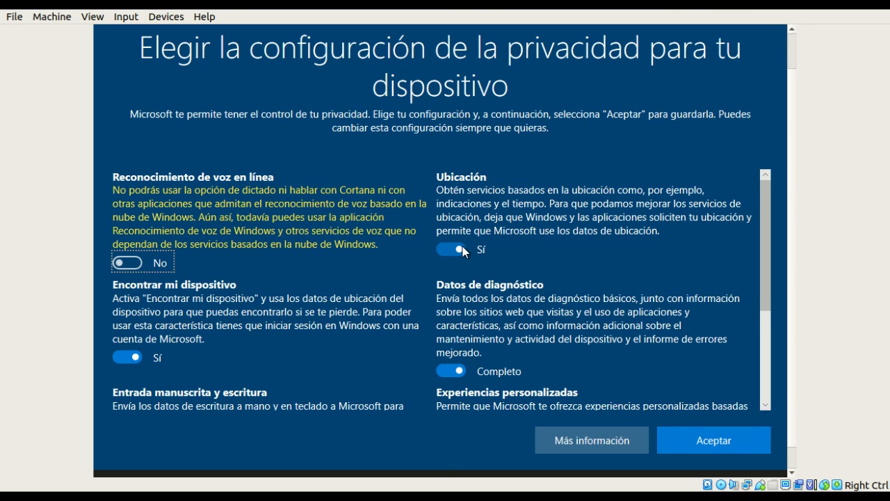
{"action": "left_click", "coordinate": [463, 250]}
{"action": "left_click", "coordinate": [131, 356]}
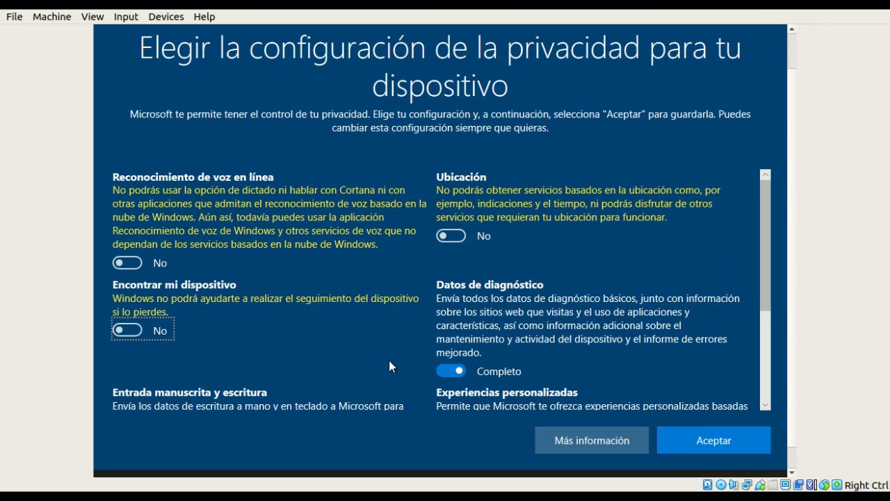
{"action": "left_click", "coordinate": [457, 372]}
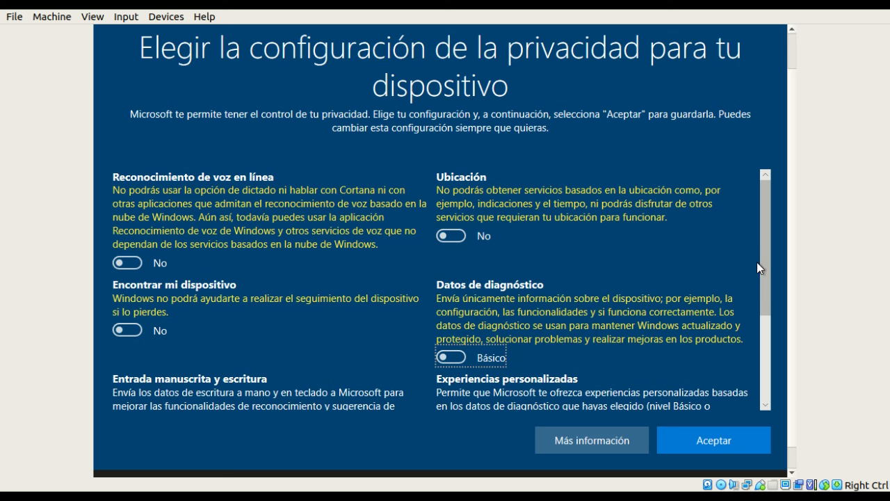
- Turn off inking and typing, tailored experiences and advertising ID, then accept the privacy settings
{"action": "left_click_drag", "start_coordinate": [765, 260], "coordinate": [765, 354]}
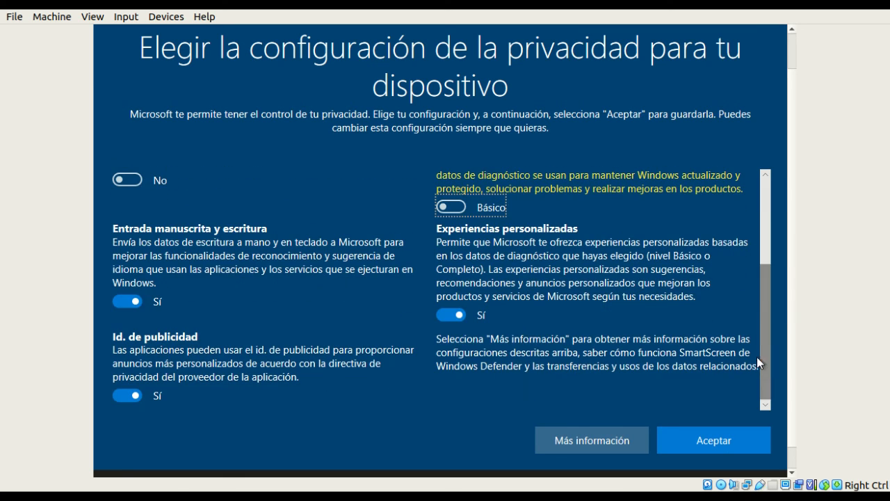
{"action": "left_click", "coordinate": [136, 301]}
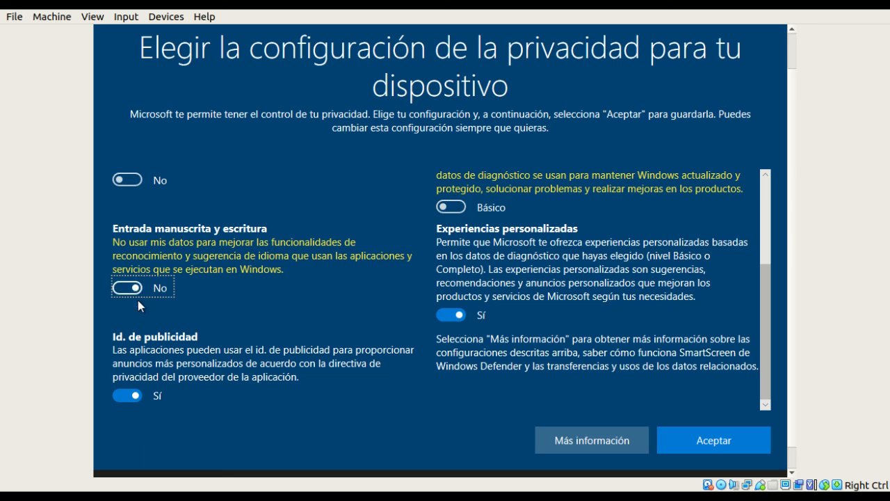
{"action": "left_click", "coordinate": [464, 315]}
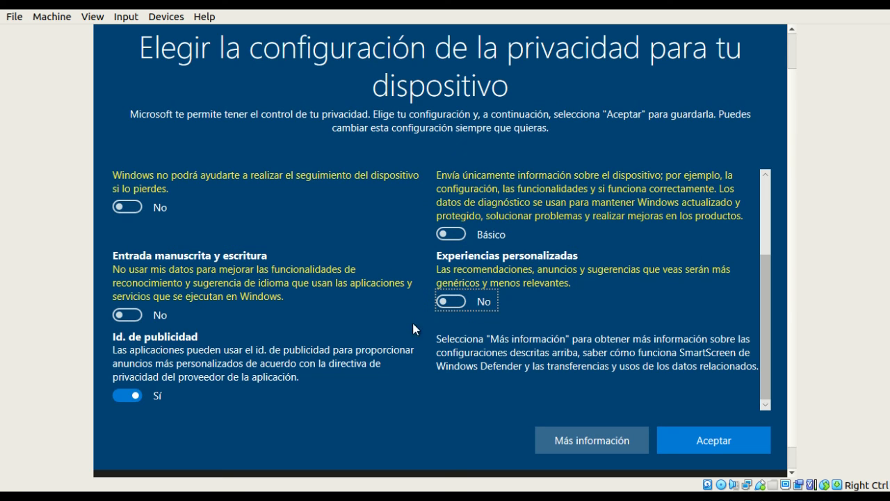
{"action": "left_click", "coordinate": [132, 397]}
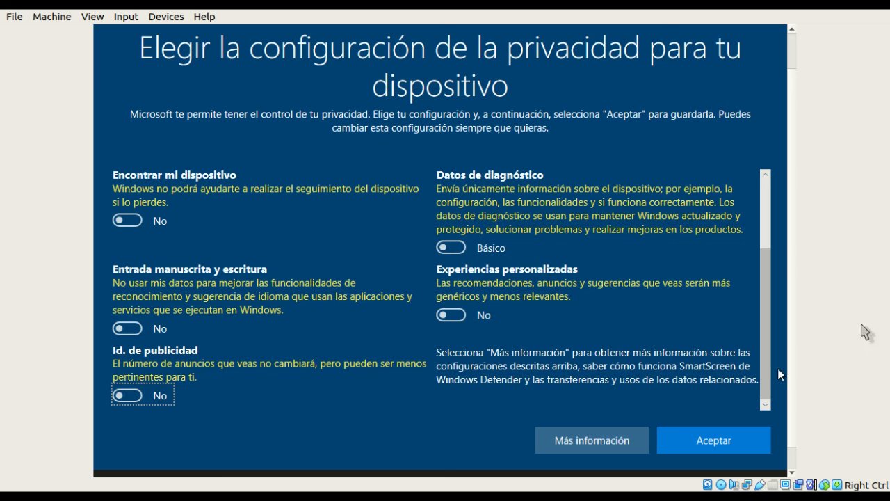
{"action": "left_click", "coordinate": [713, 443]}
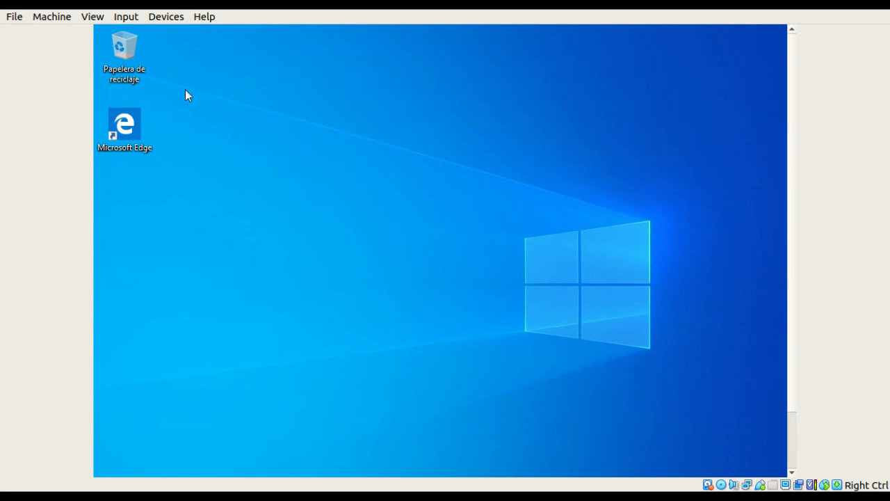
- Switch the VM display to Scaled Mode and maximize the window
{"action": "left_click", "coordinate": [94, 16]}
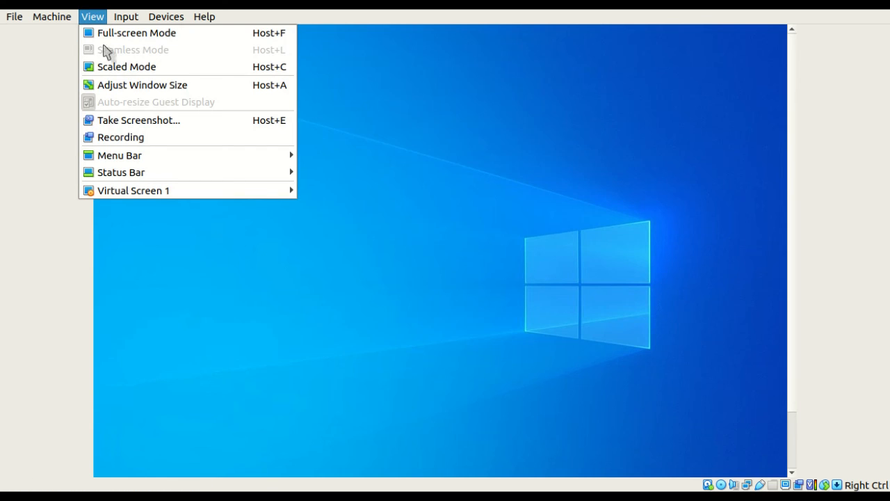
{"action": "left_click", "coordinate": [110, 67]}
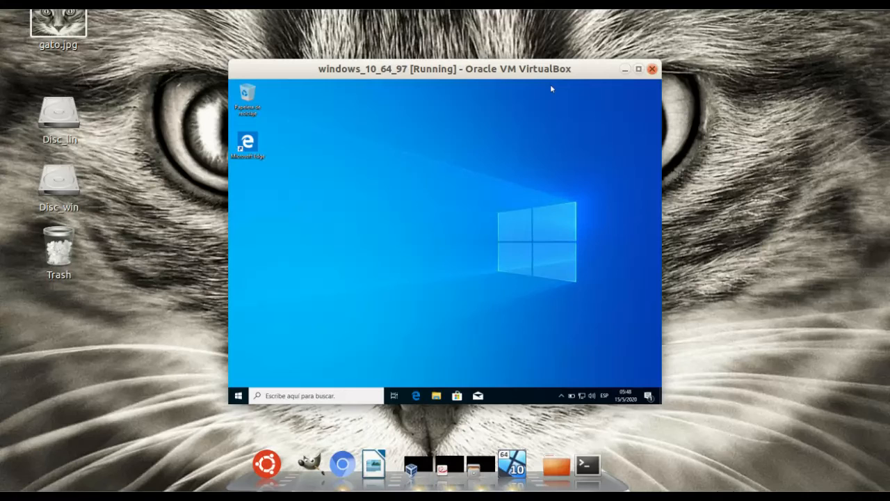
{"action": "left_click", "coordinate": [641, 68]}
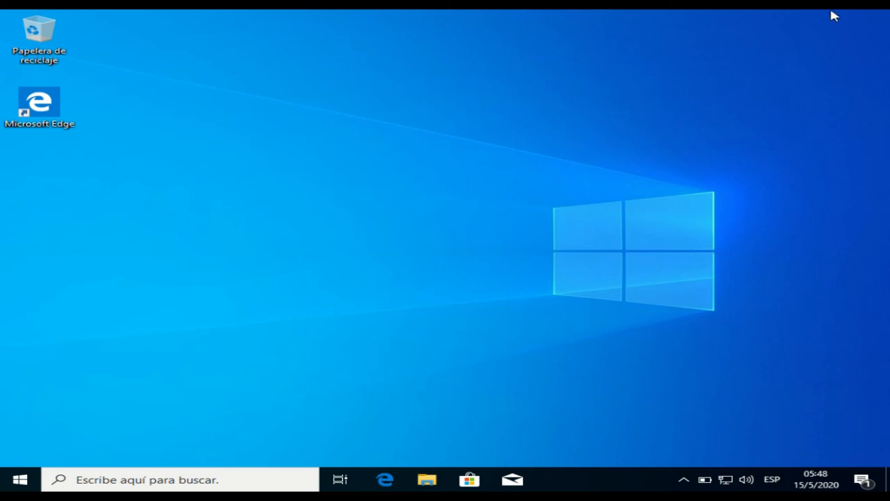
- Restore and reposition the VM window, then maximize it to fill the screen
{"action": "left_click", "coordinate": [865, 6]}
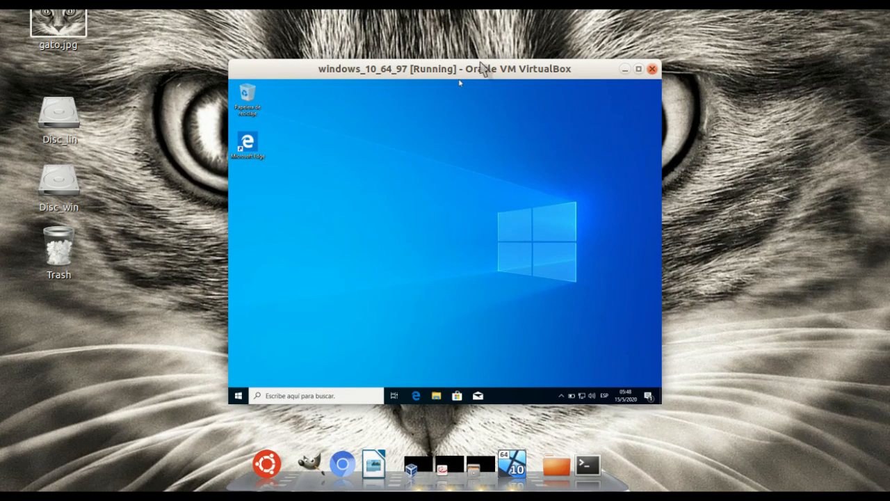
{"action": "left_click_drag", "start_coordinate": [481, 67], "coordinate": [519, 63]}
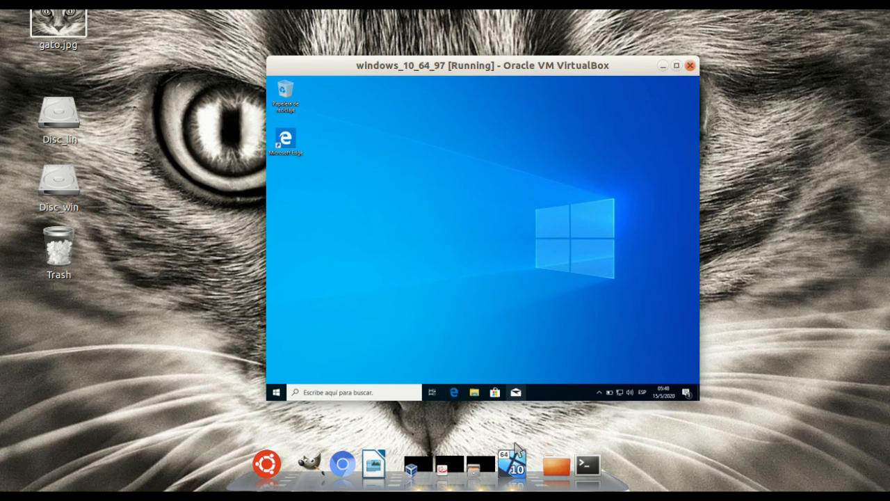
{"action": "left_click", "coordinate": [516, 452]}
{"action": "left_click", "coordinate": [518, 463]}
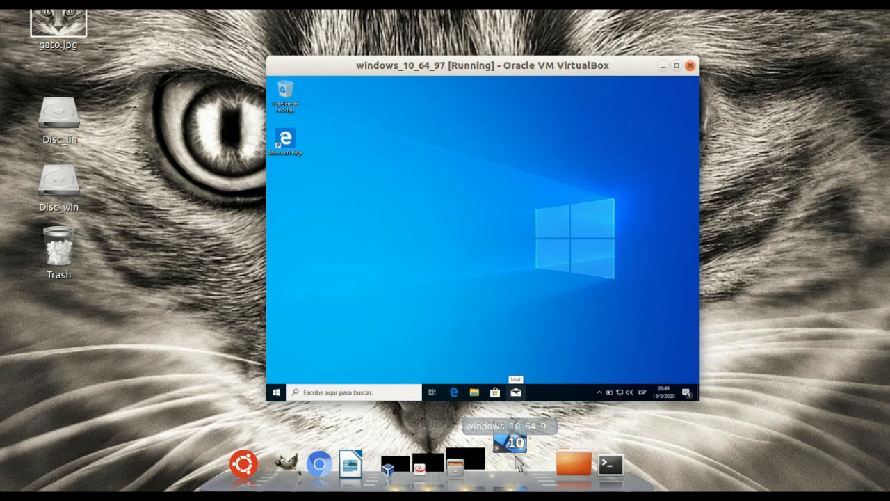
{"action": "left_click_drag", "start_coordinate": [583, 65], "coordinate": [498, 43]}
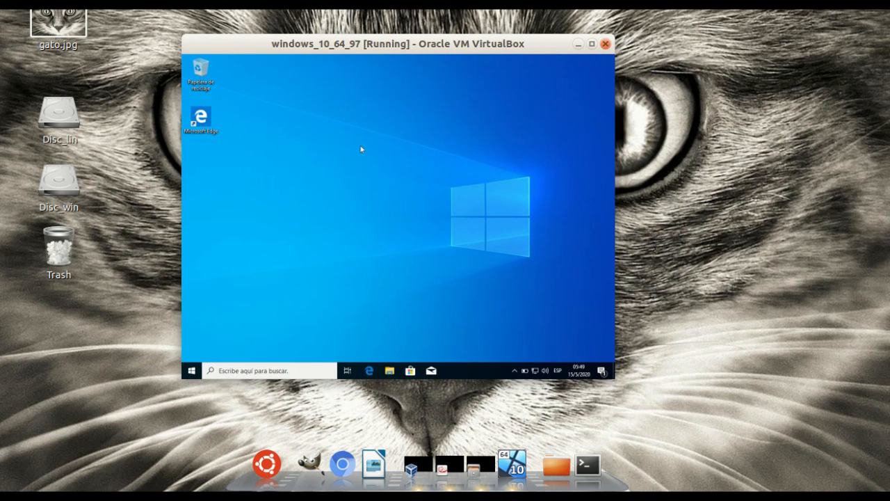
{"action": "left_click_drag", "start_coordinate": [431, 47], "coordinate": [402, 43]}
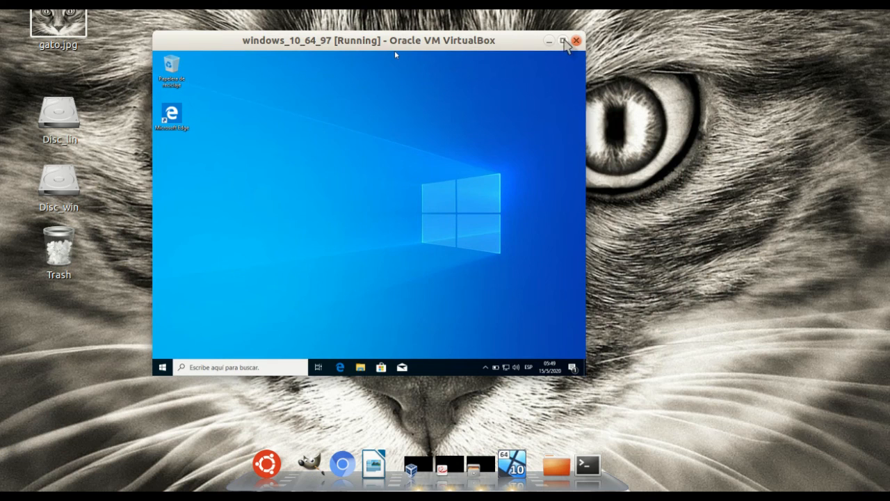
{"action": "left_click", "coordinate": [563, 40]}
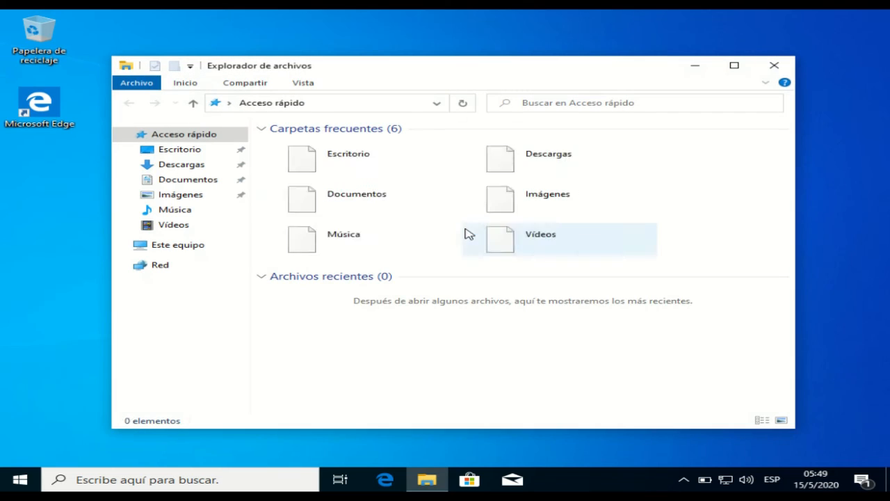
- View Disco local (C:) properties in maximized Explorer (17.4 GB used of 49.4 GB) and close them
{"action": "left_click", "coordinate": [736, 64]}
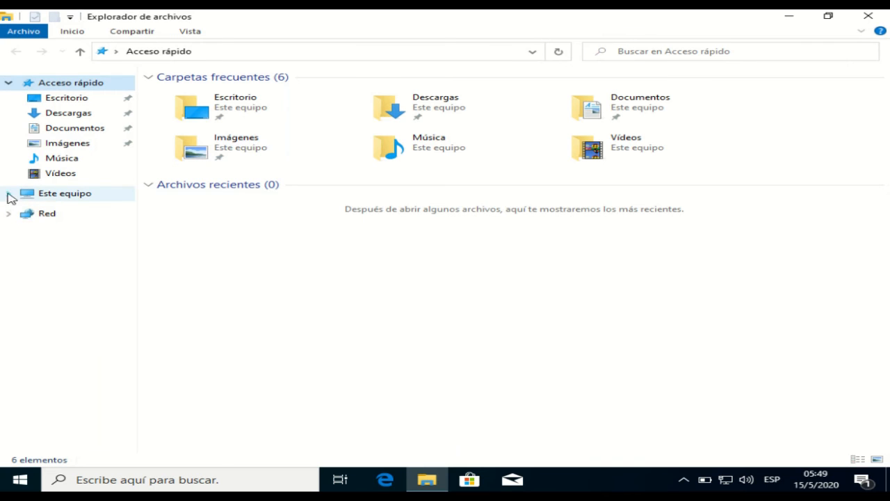
{"action": "left_click", "coordinate": [10, 195]}
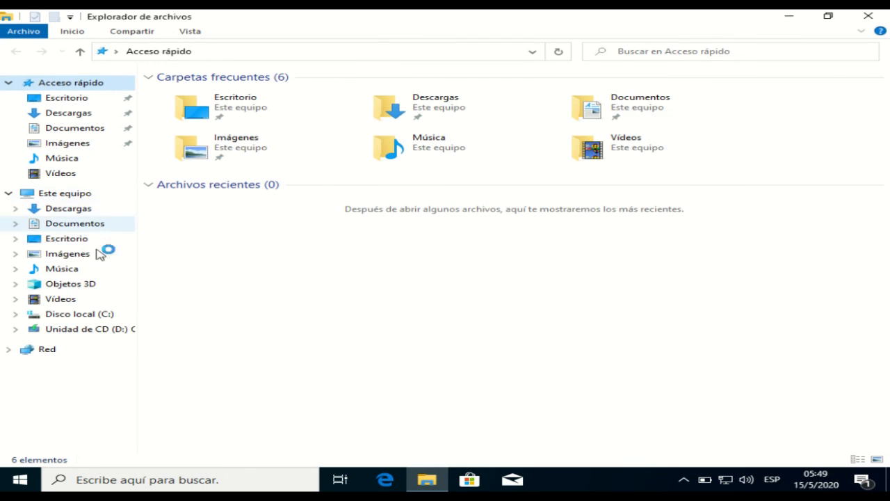
{"action": "left_click", "coordinate": [75, 315]}
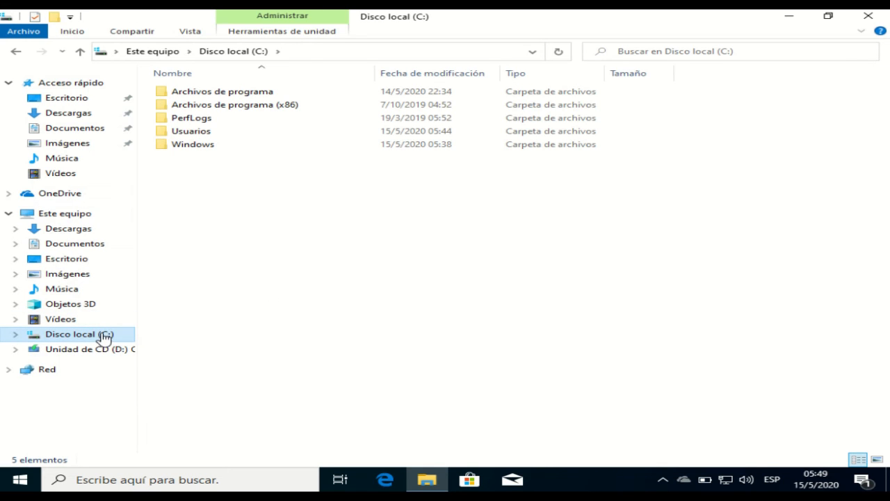
{"action": "right_click", "coordinate": [103, 334]}
{"action": "left_click", "coordinate": [159, 322]}
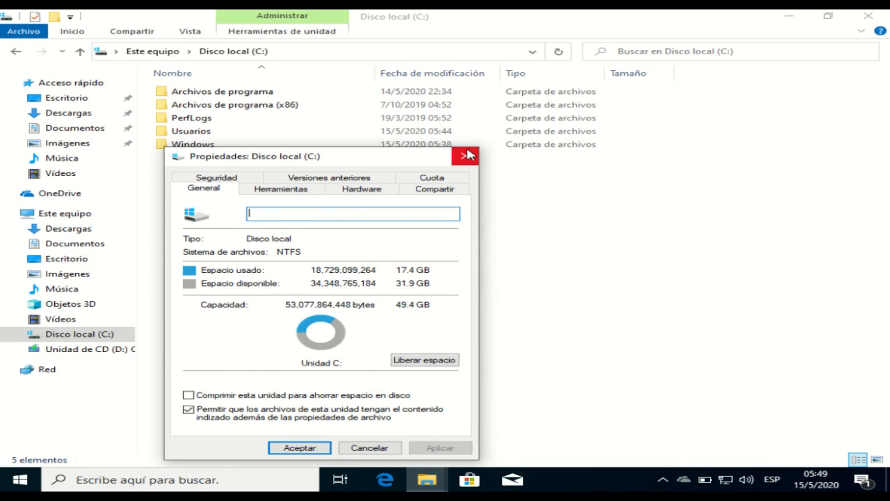
{"action": "left_click", "coordinate": [468, 155]}
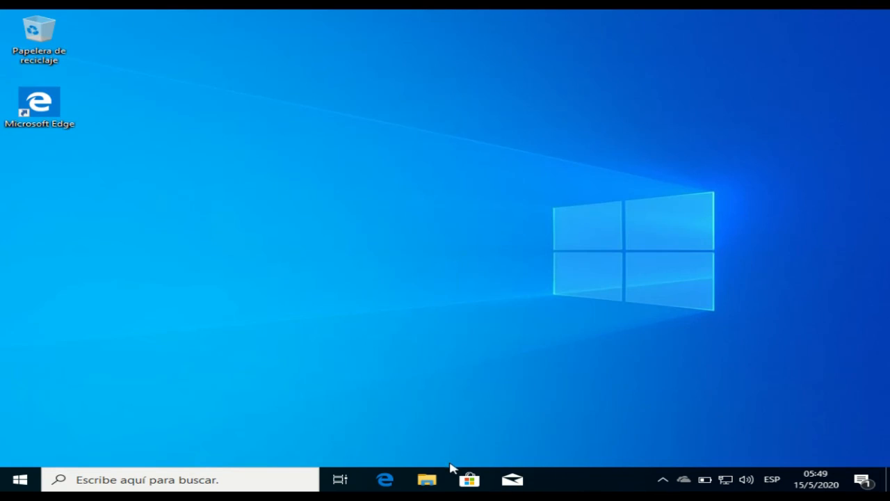
- Confirm in Files that windows_10_64_97.vdi is 10,4 GB, then return to the Windows VM
{"action": "mouse_move", "coordinate": [460, 499]}
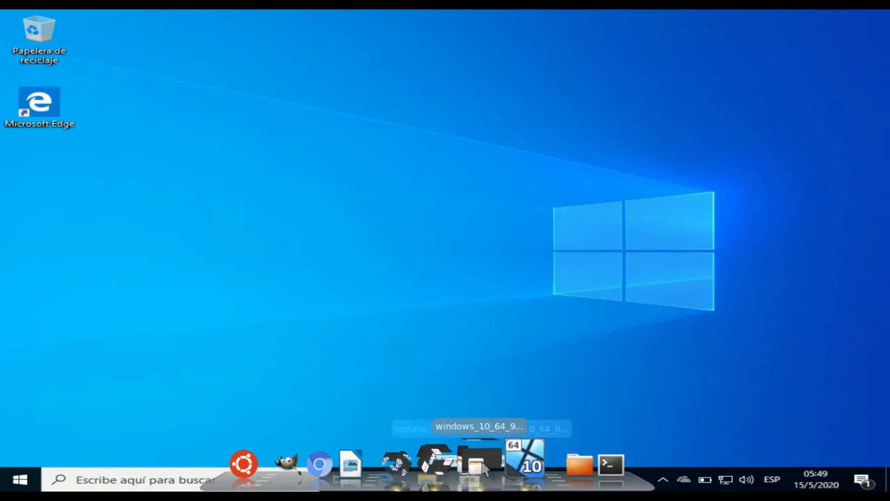
{"action": "left_click", "coordinate": [477, 464]}
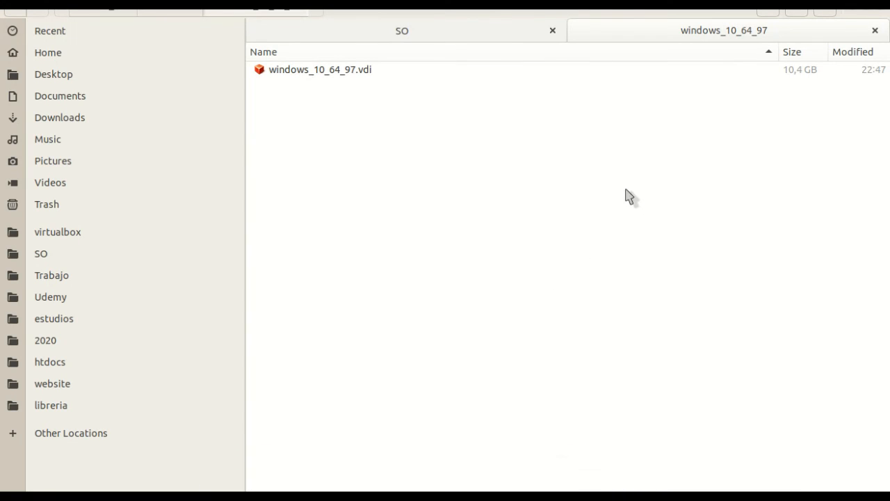
{"action": "left_click", "coordinate": [357, 70]}
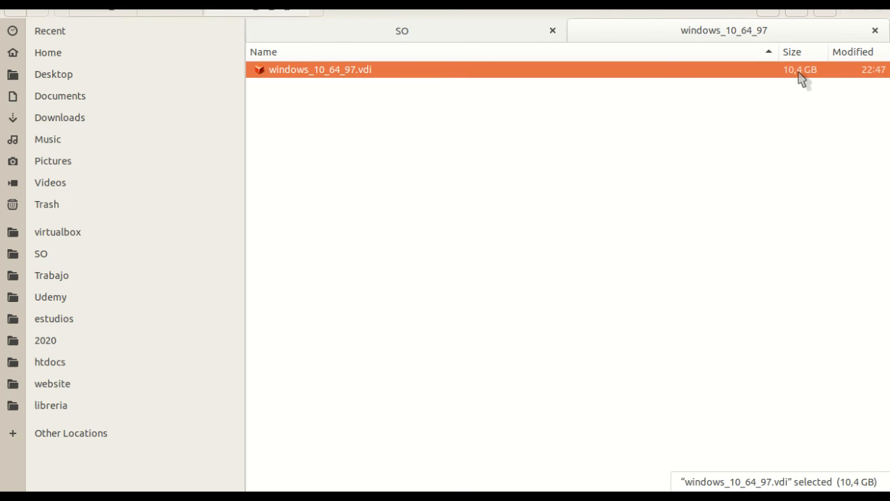
{"action": "left_click", "coordinate": [612, 153]}
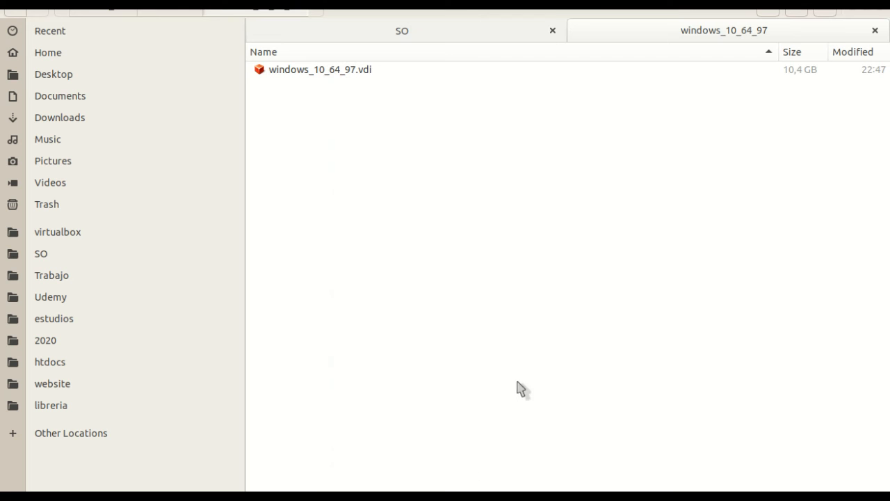
{"action": "left_click", "coordinate": [522, 473]}
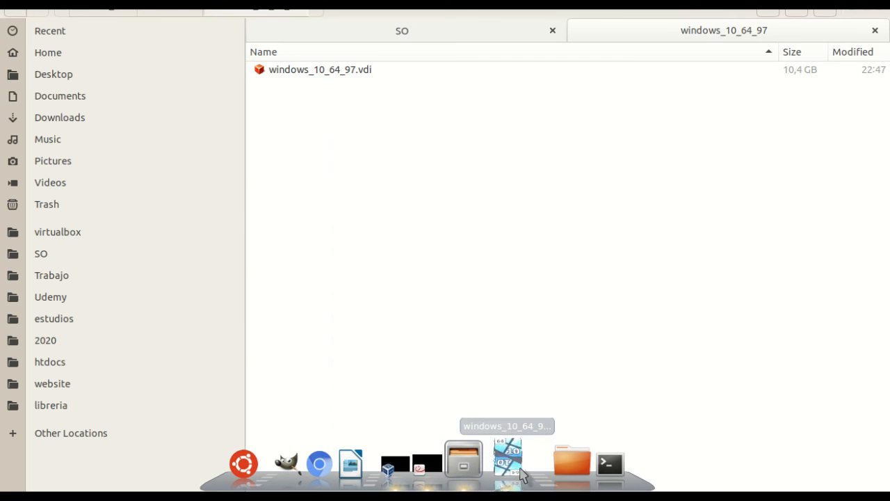